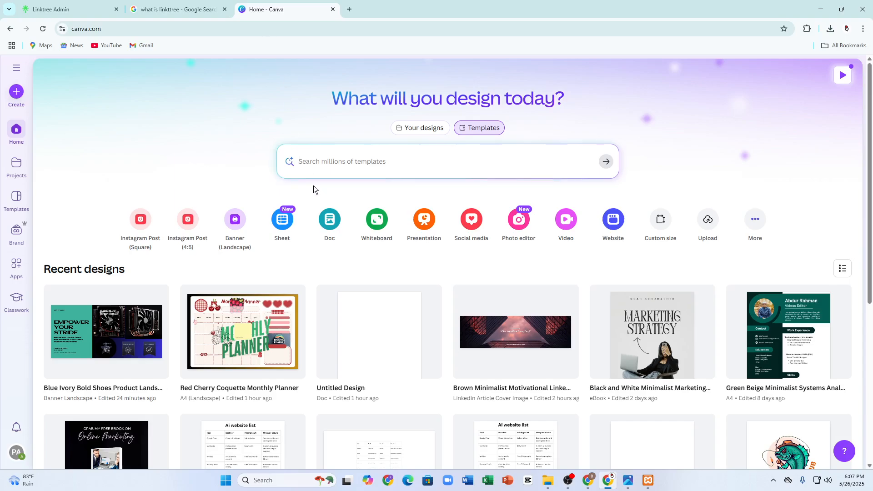
pyautogui.click(130, 29)
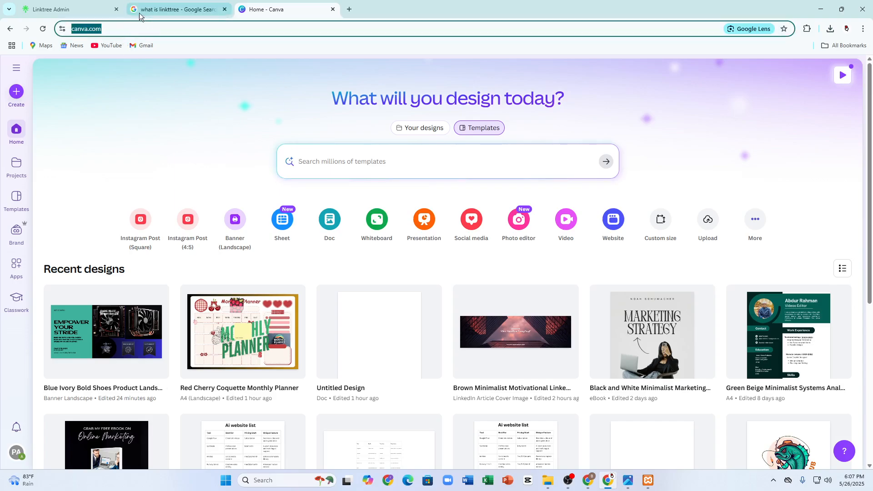
pyautogui.click(123, 34)
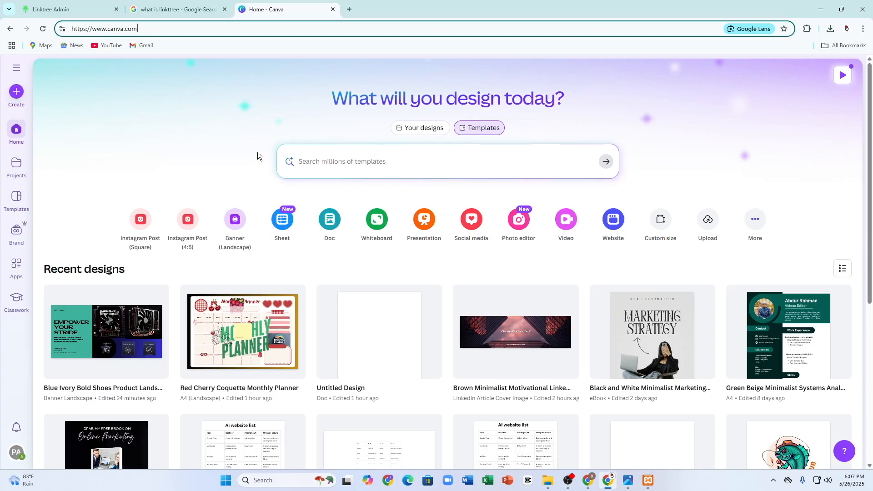
pyautogui.click(223, 147)
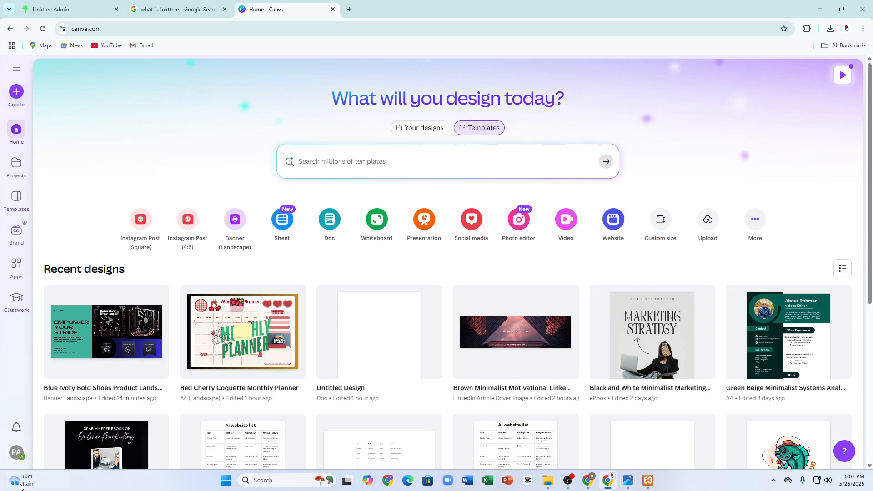
pyautogui.click(20, 453)
pyautogui.click(148, 135)
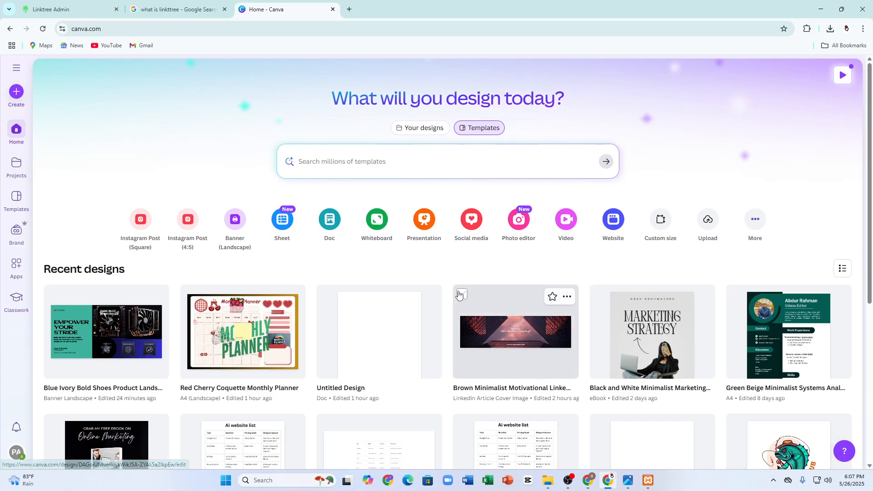
# Search the template library for "prudct design".
pyautogui.click(323, 157)
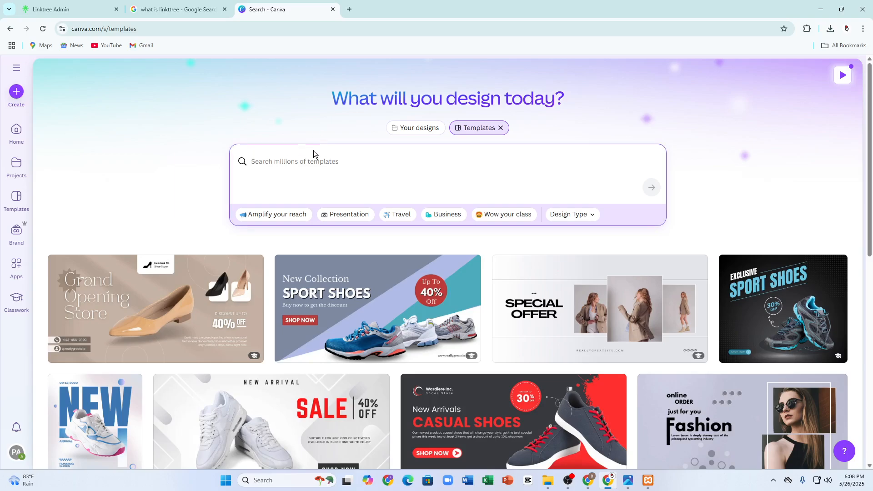
pyautogui.write('prudct ')
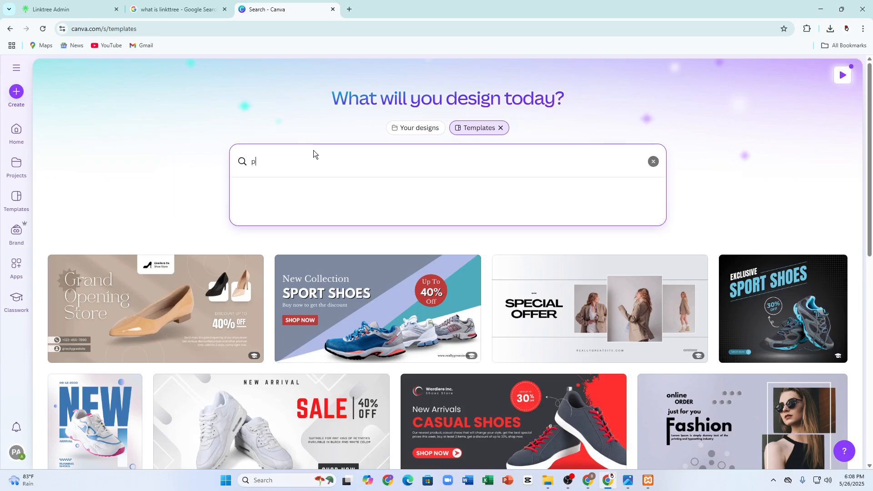
pyautogui.write('design')
pyautogui.press('Return')
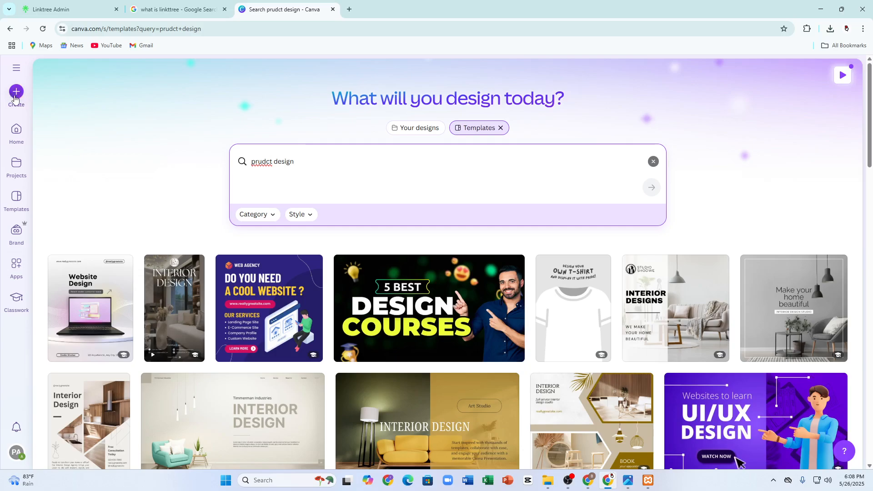
# Look through the social media options for creating a new design and return to the template results.
pyautogui.click(15, 97)
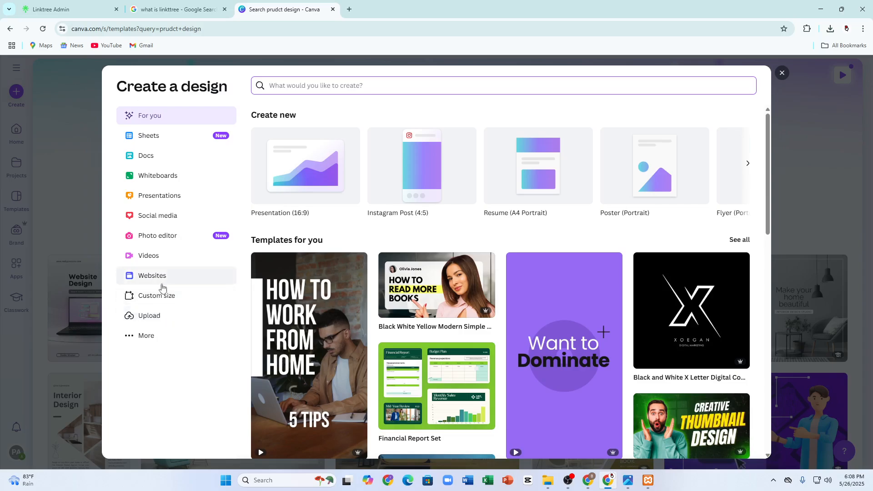
pyautogui.click(148, 221)
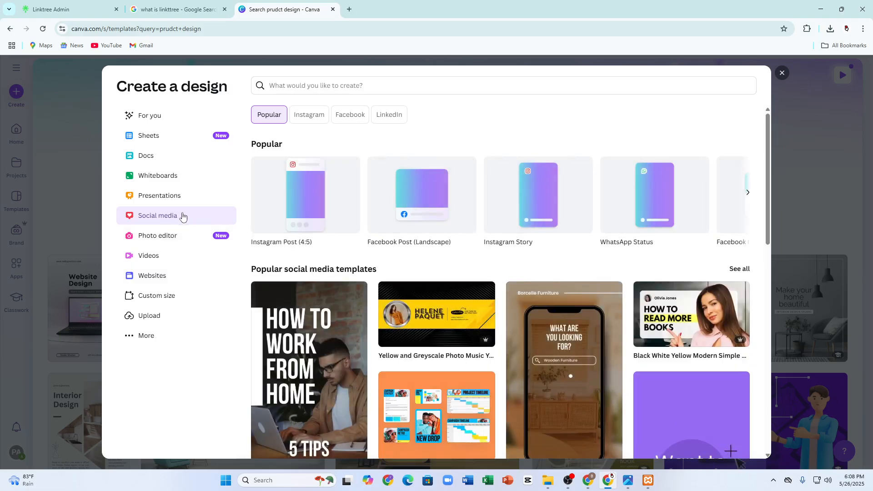
pyautogui.click(181, 196)
pyautogui.click(158, 212)
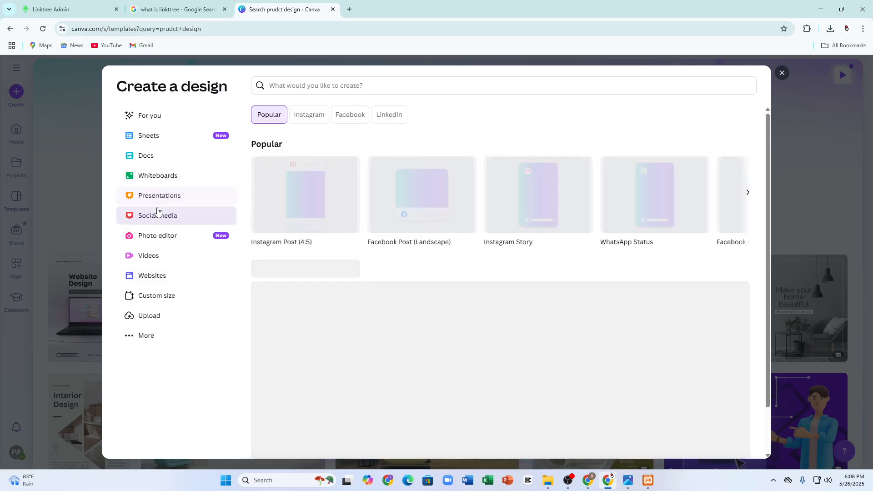
pyautogui.click(783, 73)
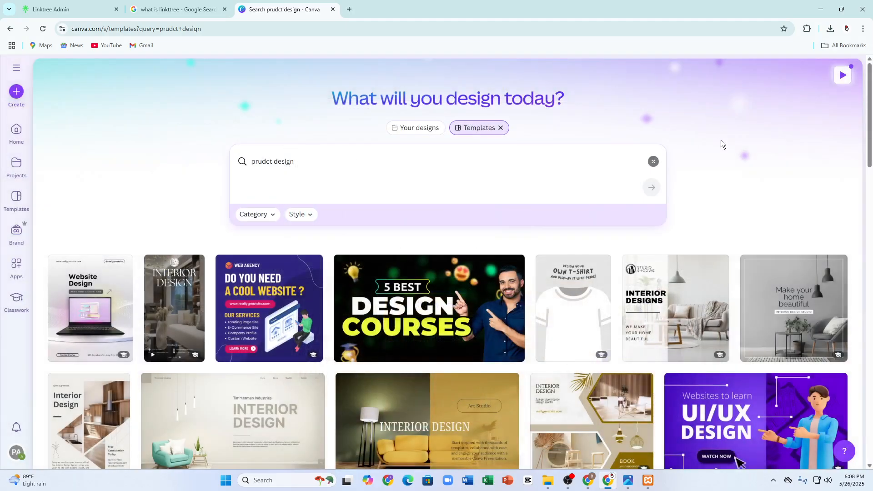
# Look over the template results and refine the template search to "proudct design shoes".
pyautogui.scroll(-4, 338, 204)
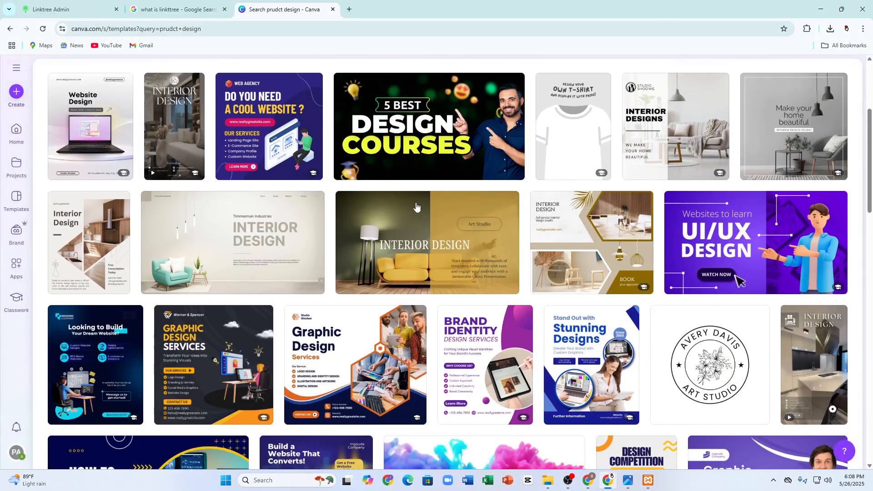
pyautogui.scroll(2, 409, 206)
pyautogui.scroll(3, 409, 206)
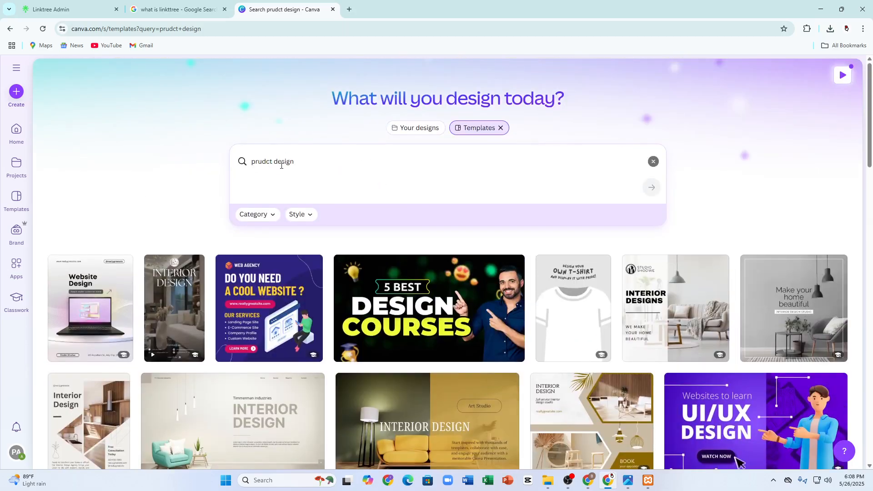
pyautogui.click(258, 162)
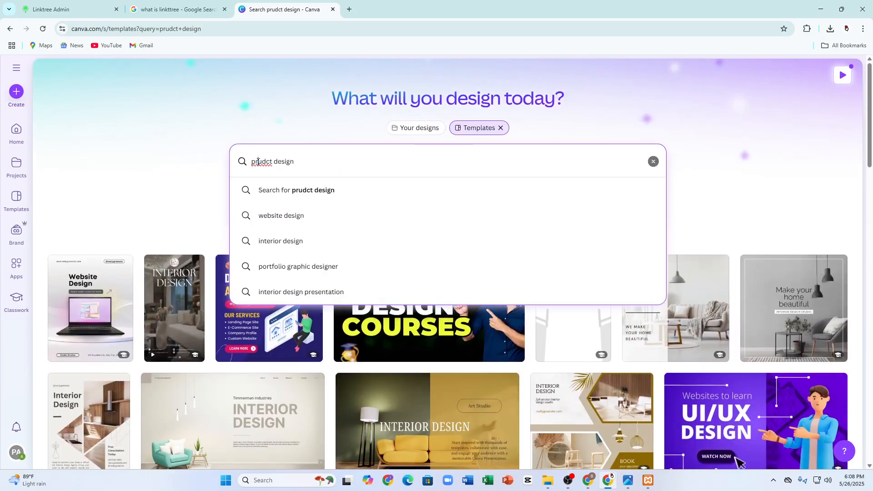
pyautogui.write('o')
pyautogui.click(377, 193)
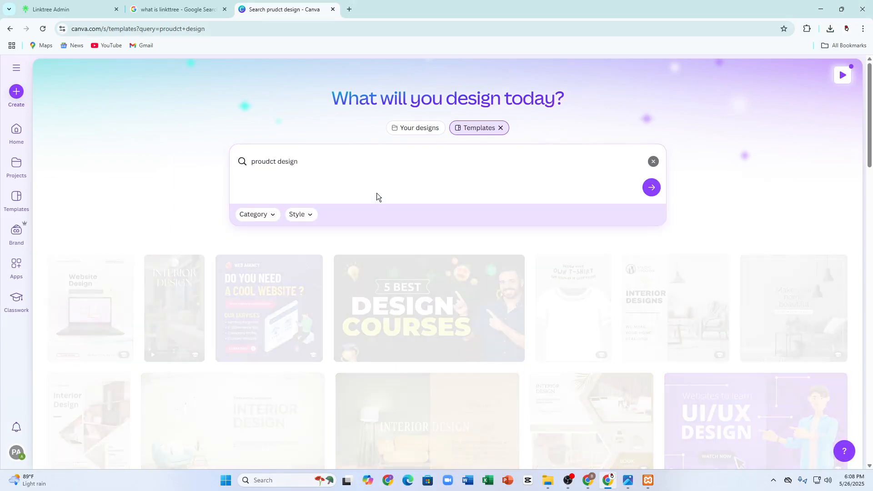
pyautogui.click(318, 177)
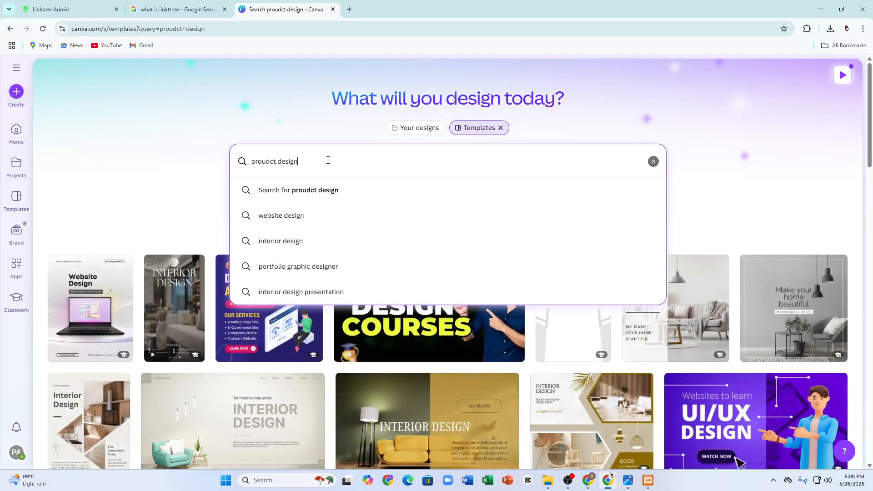
pyautogui.write('sh')
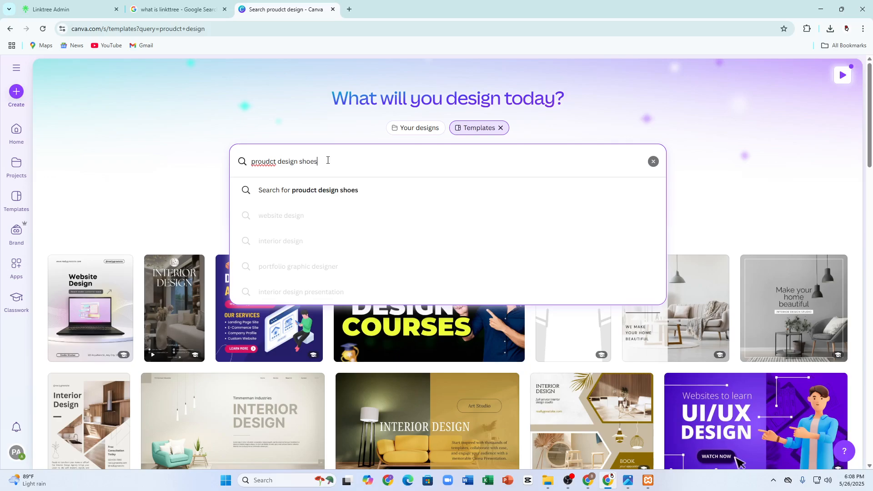
pyautogui.write('oes')
pyautogui.press('Return')
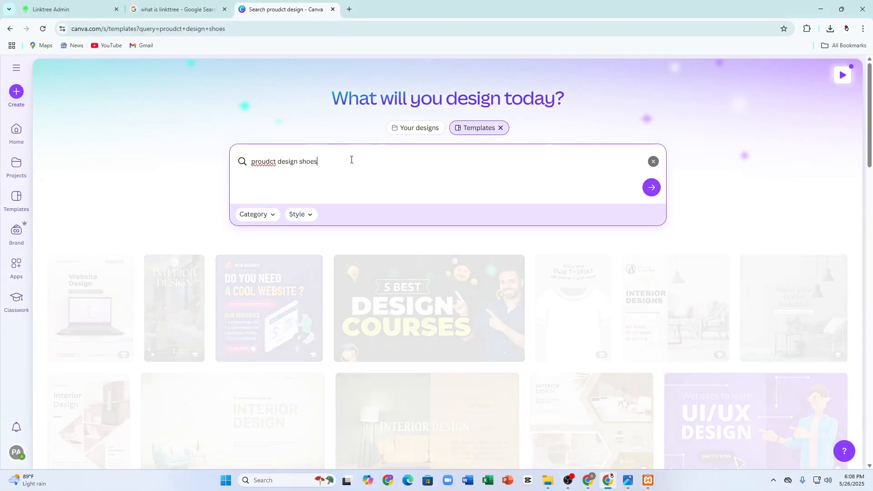
# Open the "Green and yellow modern shoes sale instagram post" template for customizing.
pyautogui.scroll(-3, 321, 207)
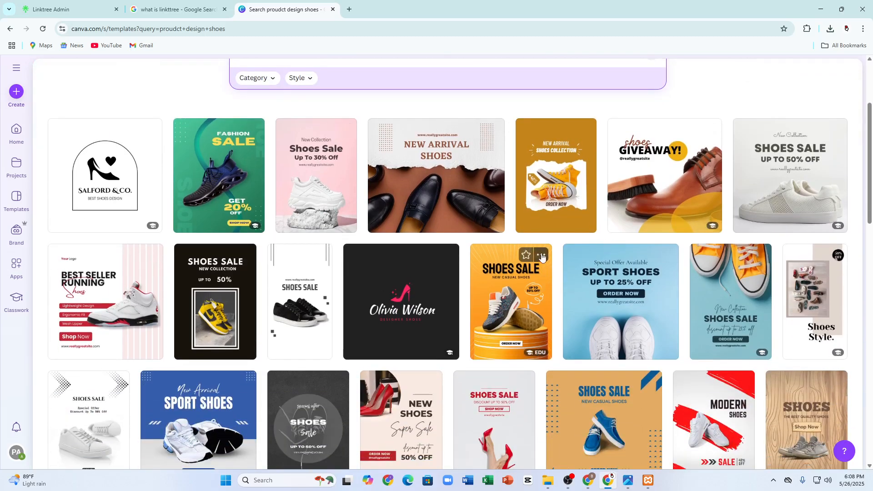
pyautogui.scroll(-2, 510, 282)
pyautogui.click(230, 97)
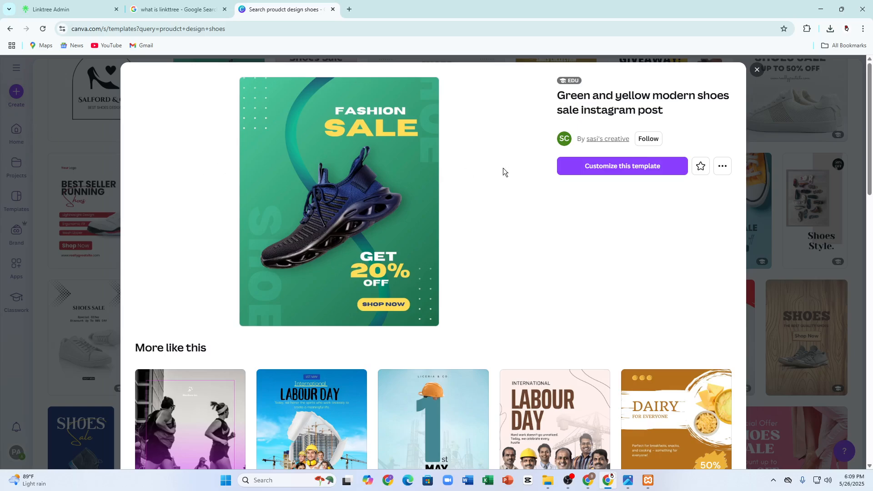
pyautogui.click(591, 168)
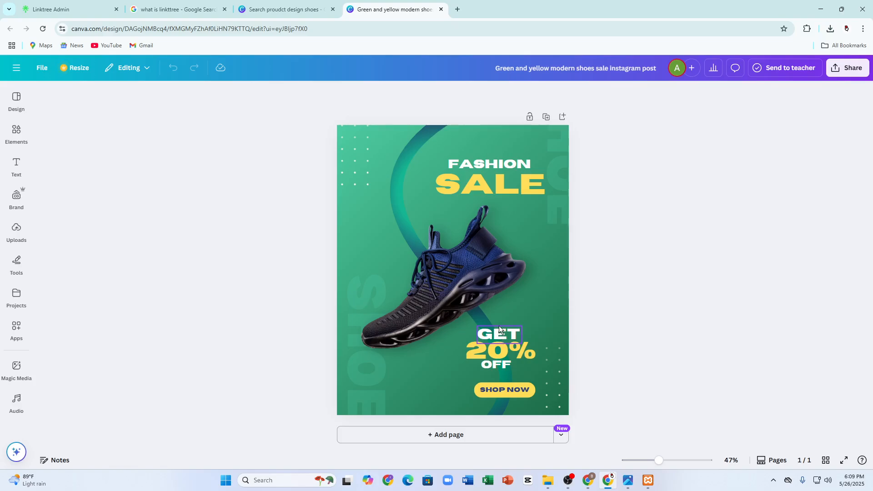
# Delete the shoe image from the middle of the poster.
pyautogui.doubleClick(461, 282)
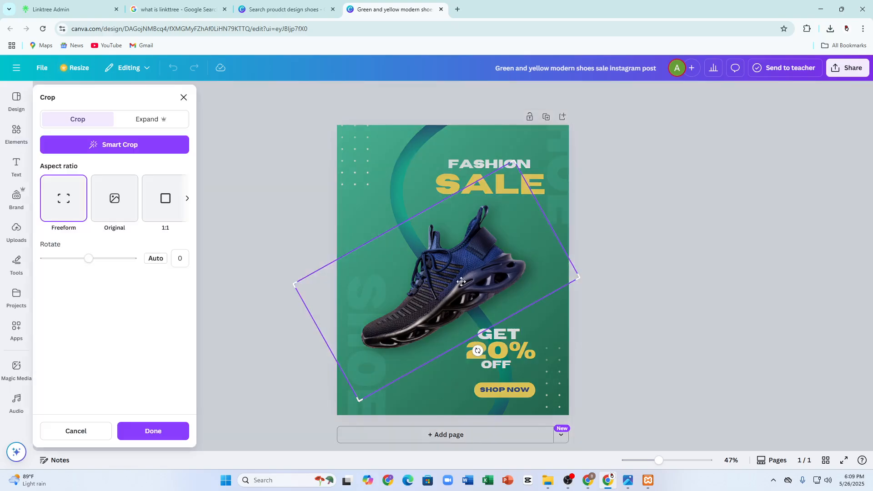
pyautogui.click(594, 263)
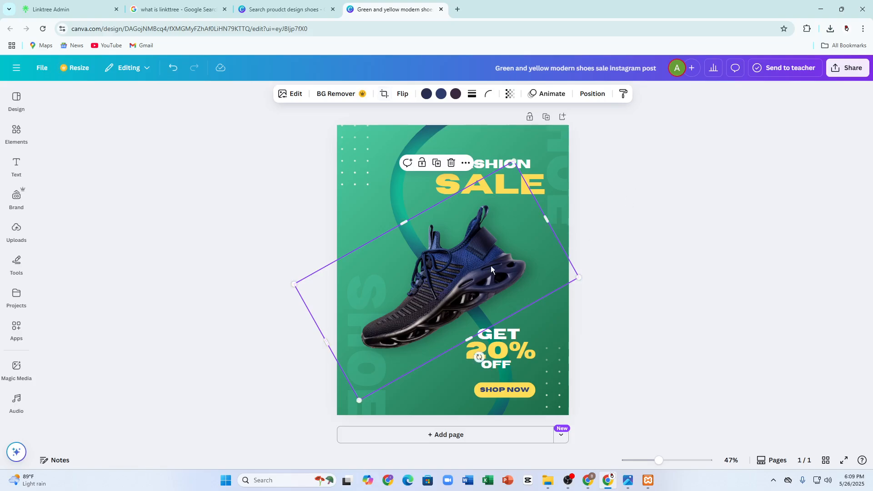
pyautogui.click(451, 163)
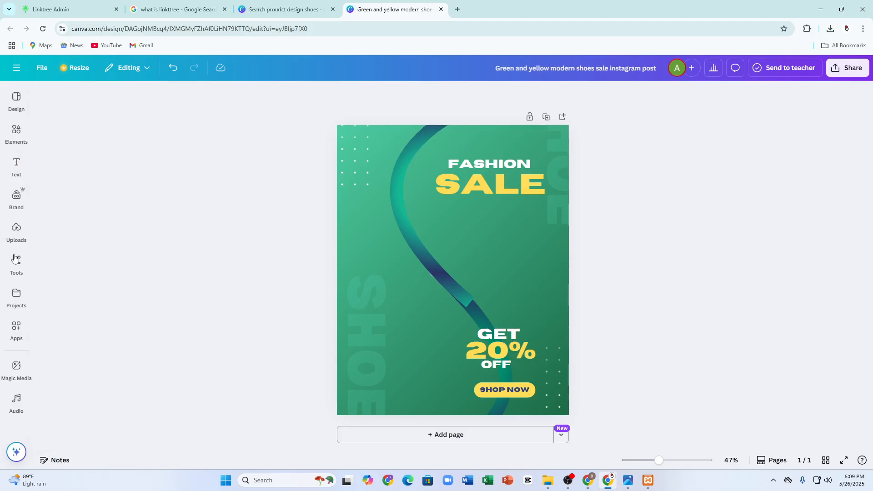
# Place the uploaded blue-lit mobile cooler image on the poster.
pyautogui.click(17, 230)
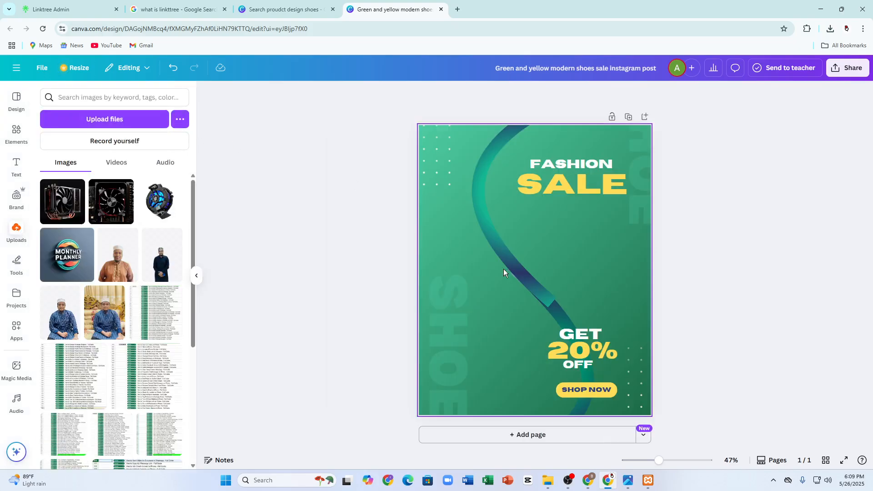
pyautogui.click(93, 120)
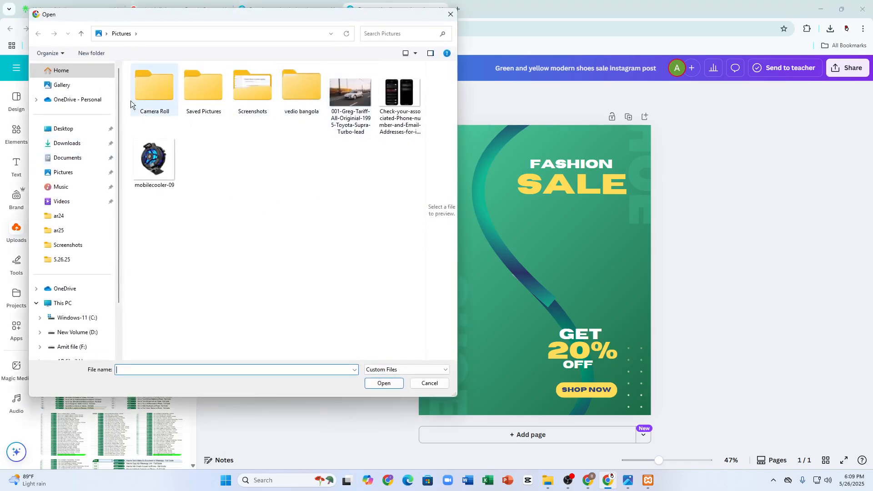
pyautogui.click(81, 35)
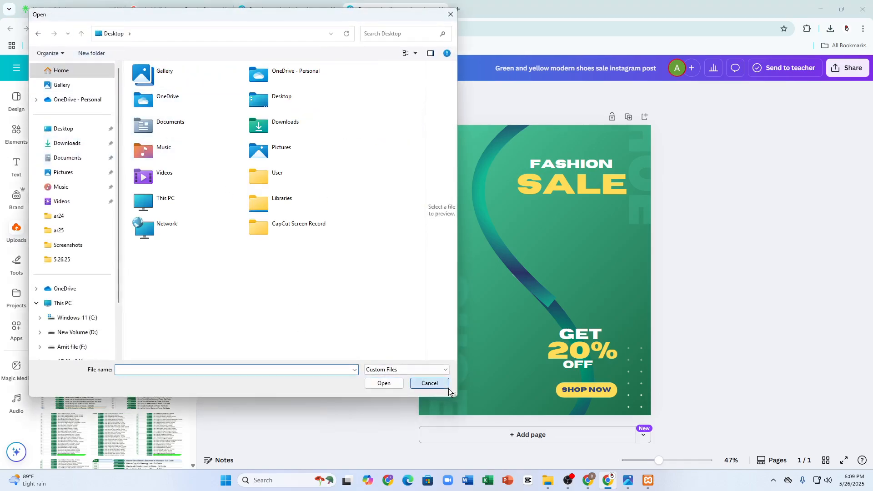
pyautogui.click(429, 384)
pyautogui.click(148, 201)
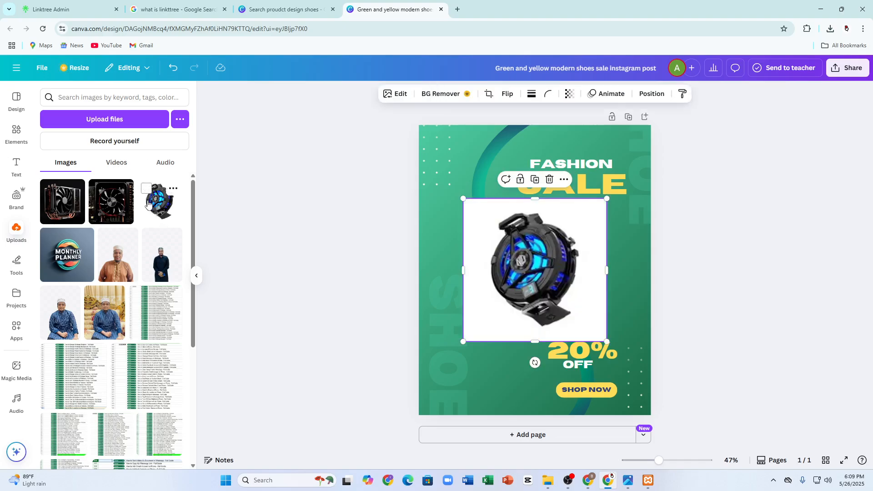
# Replace the mobile cooler image with the uploaded black CPU cooler image with copper pipes, placed between the SALE and GET 20% OFF texts.
pyautogui.moveTo(547, 283); pyautogui.dragTo(537, 230)
pyautogui.click(521, 179)
pyautogui.click(62, 202)
pyautogui.click(258, 248)
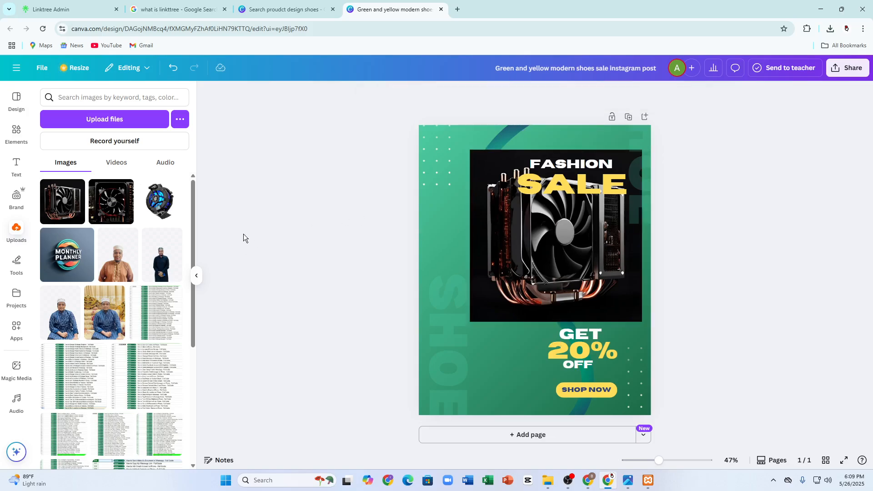
# Change the poster's background from green to the black-to-grey gradient.
pyautogui.click(457, 232)
pyautogui.click(361, 223)
pyautogui.click(430, 217)
pyautogui.click(470, 94)
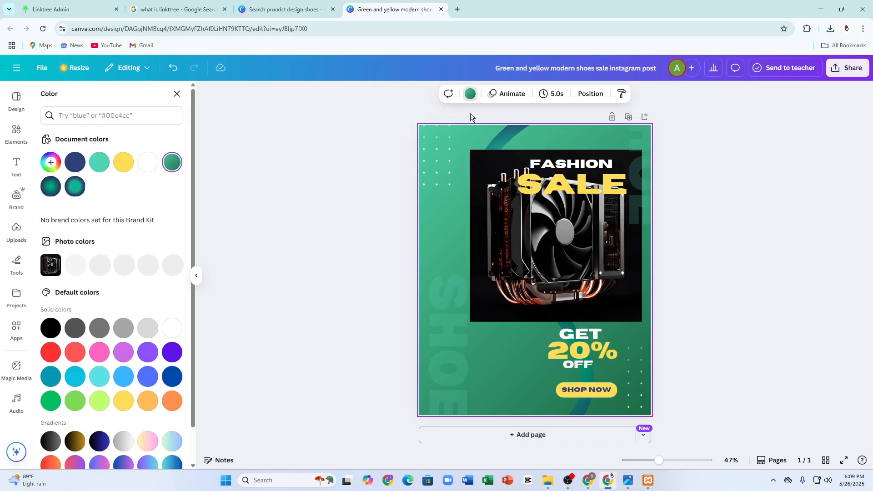
pyautogui.click(100, 440)
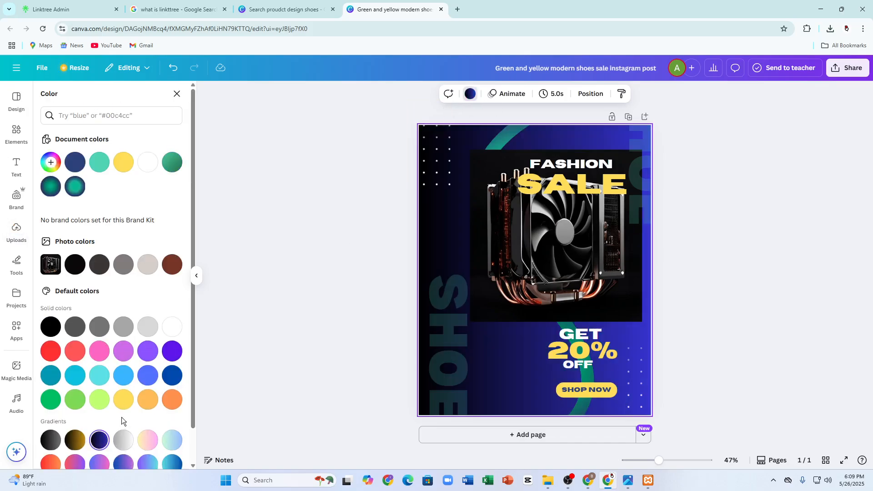
pyautogui.scroll(-1, 122, 421)
pyautogui.click(47, 402)
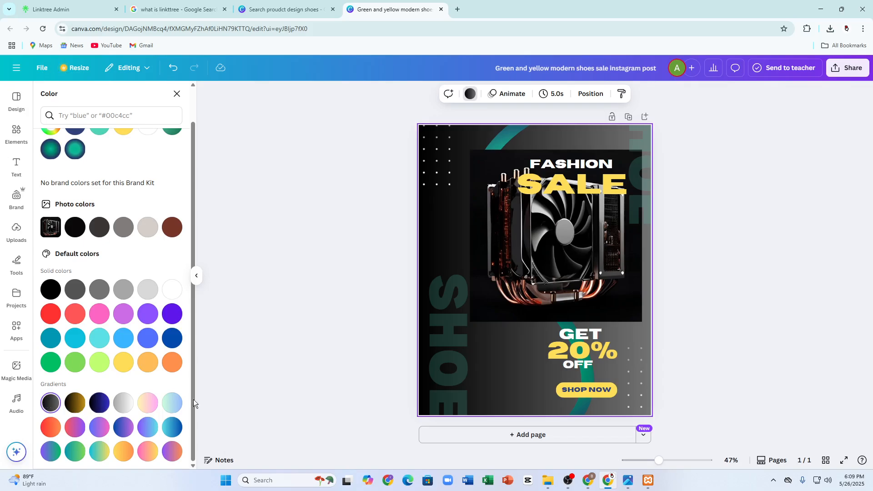
# Clear the large vertical SHOE text along the poster's lower left edge.
pyautogui.click(315, 308)
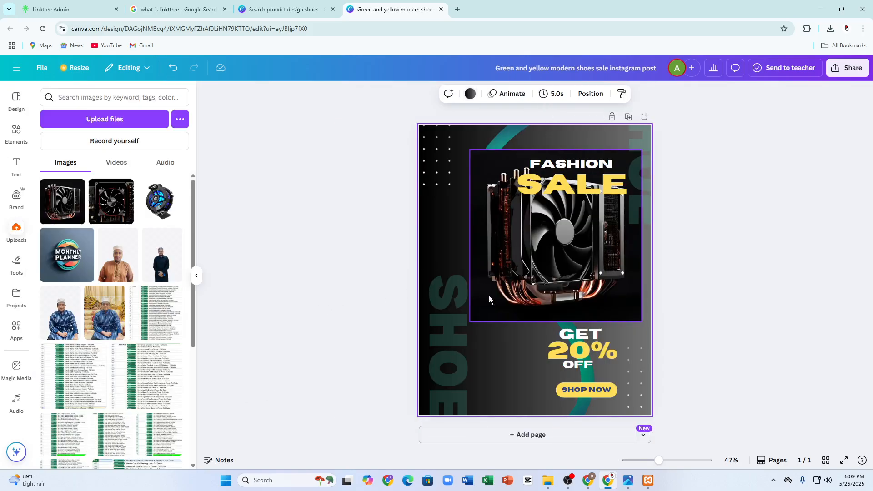
pyautogui.doubleClick(467, 359)
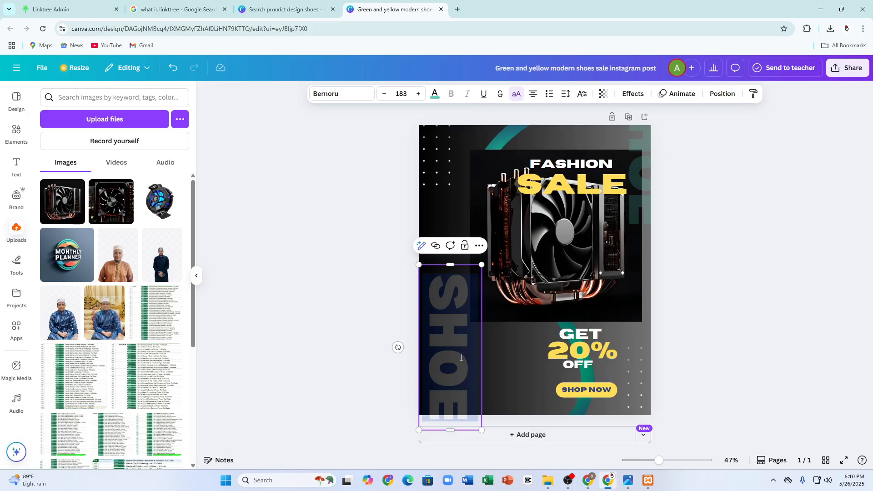
pyautogui.press('BackSpace')
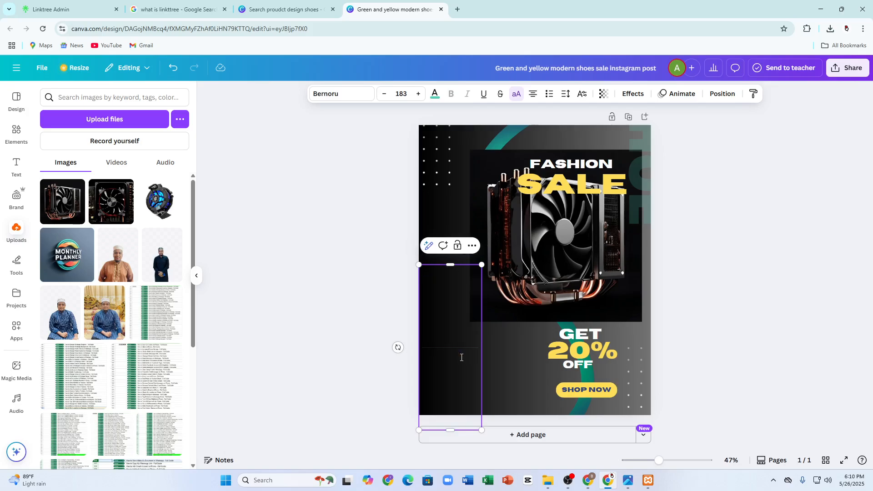
# Enter COOLER as the vertical text along the poster's lower left edge and move it inward so both lines fit on the page.
pyautogui.write('COLL')
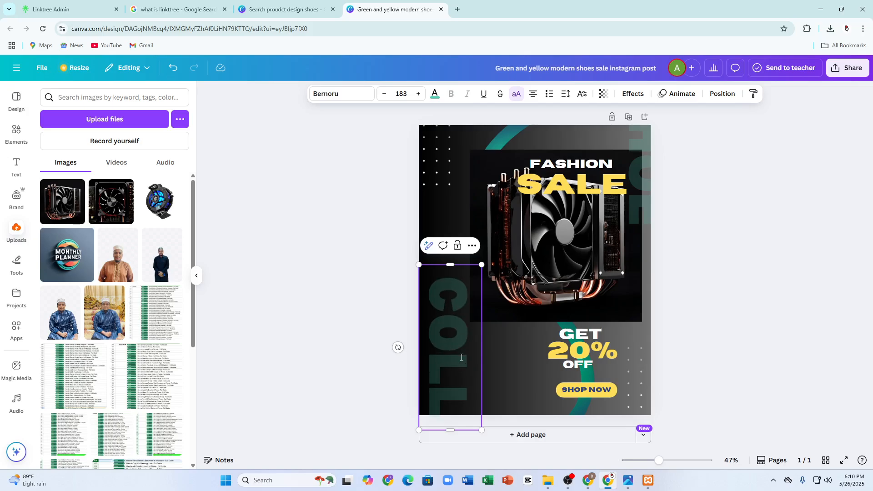
pyautogui.press('BackSpace')
pyautogui.press('BackSpace')
pyautogui.write('OLER')
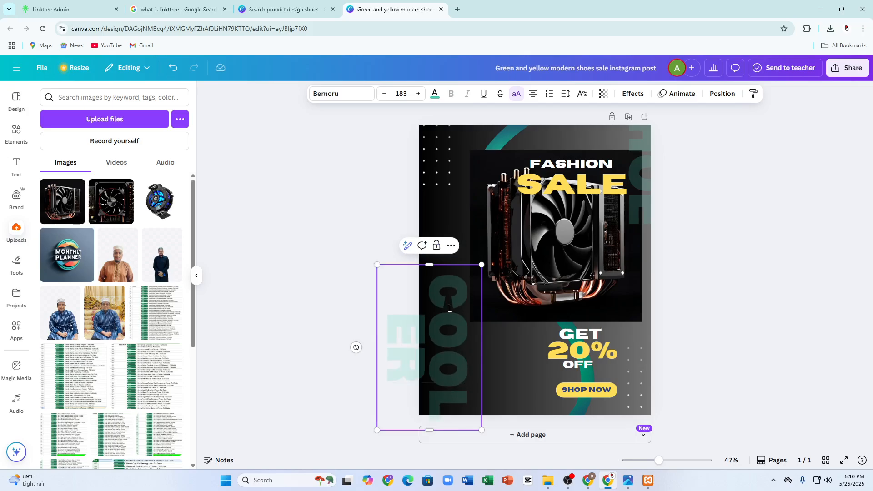
pyautogui.click(366, 279)
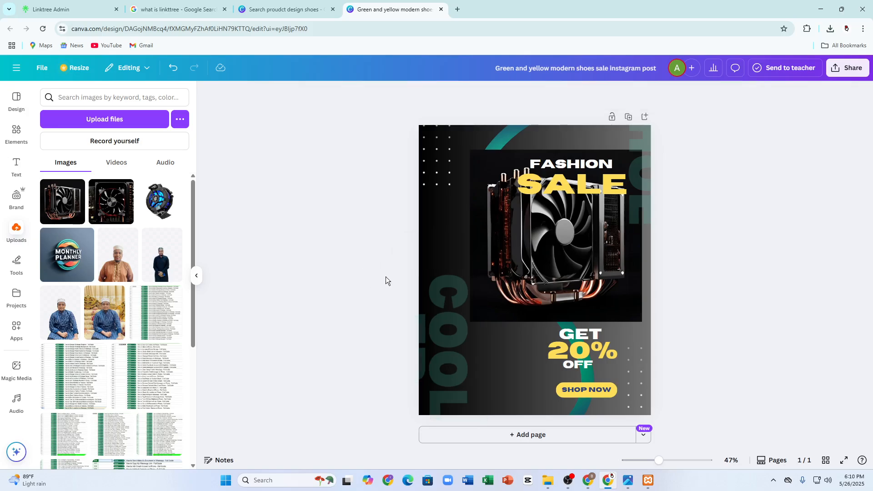
pyautogui.moveTo(463, 322); pyautogui.dragTo(499, 313)
# Bring the black CPU cooler image to the front, over the FASHION SALE text.
pyautogui.rightClick(499, 313)
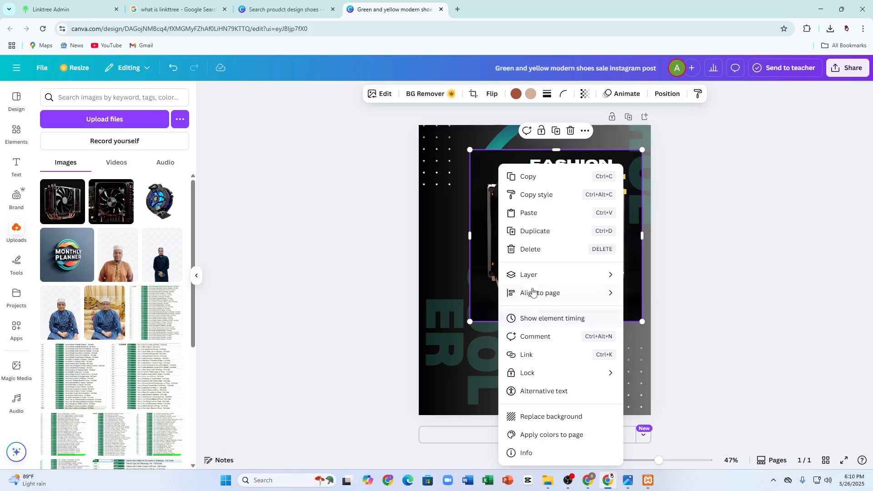
pyautogui.rightClick(446, 342)
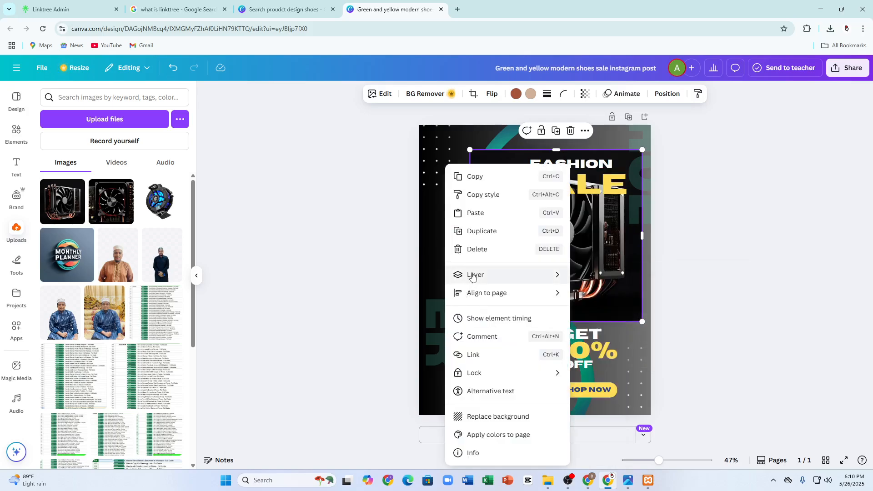
pyautogui.moveTo(477, 275)
pyautogui.click(613, 292)
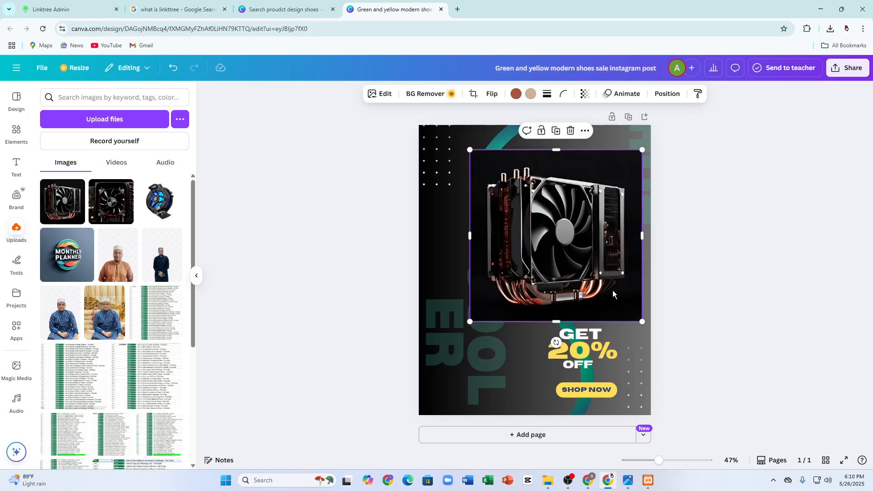
# Bring the vertical COOLER text to the front so it sits above the cooler image.
pyautogui.rightClick(449, 326)
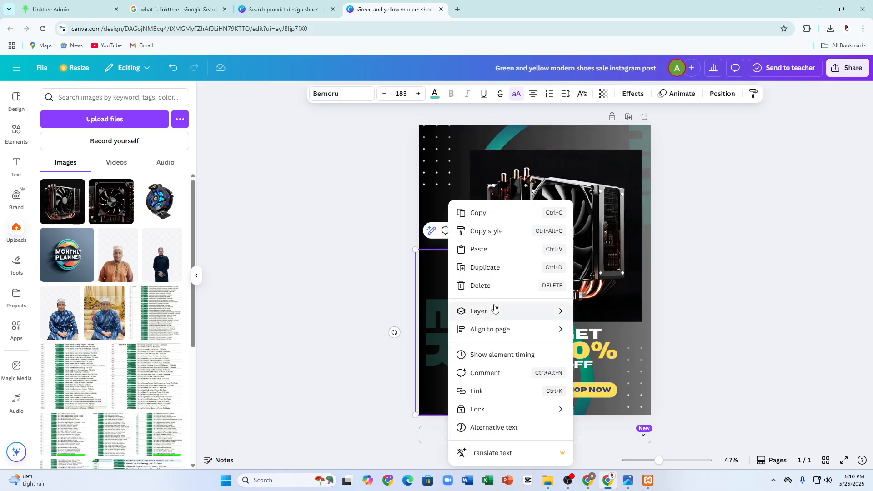
pyautogui.moveTo(494, 311)
pyautogui.click(588, 312)
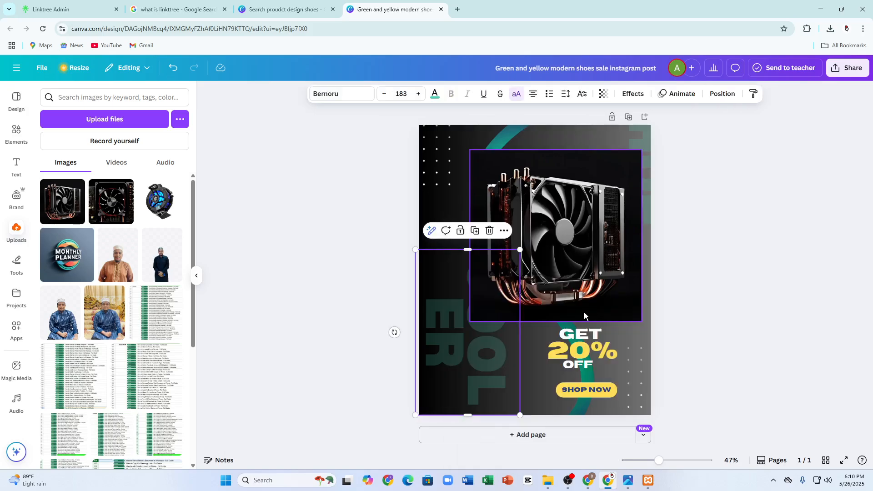
pyautogui.rightClick(479, 345)
pyautogui.moveTo(510, 311)
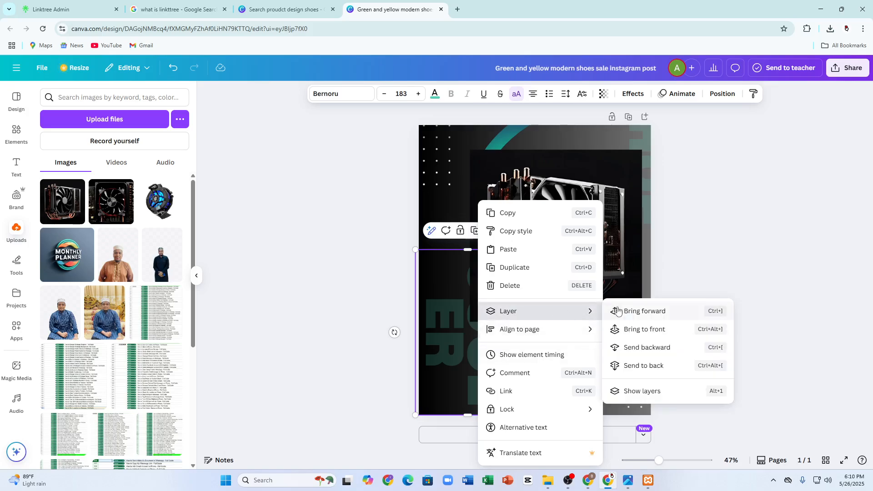
pyautogui.click(616, 311)
pyautogui.rightClick(487, 345)
pyautogui.moveTo(538, 312)
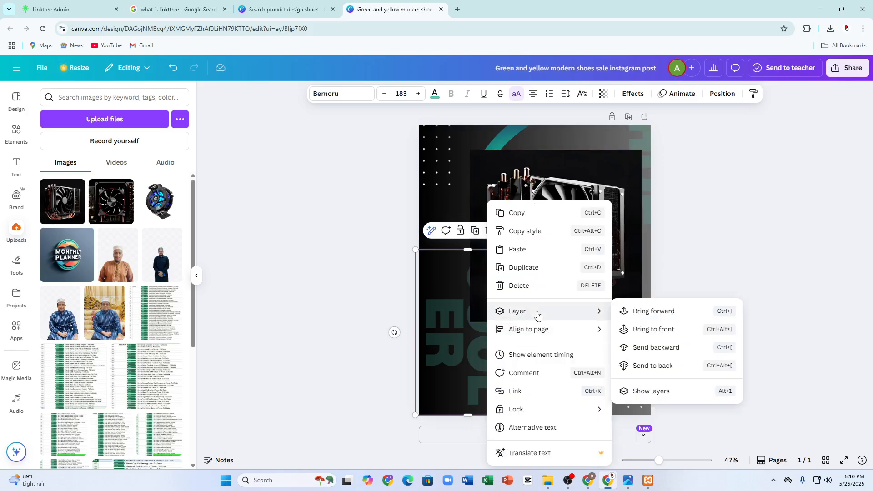
pyautogui.click(655, 329)
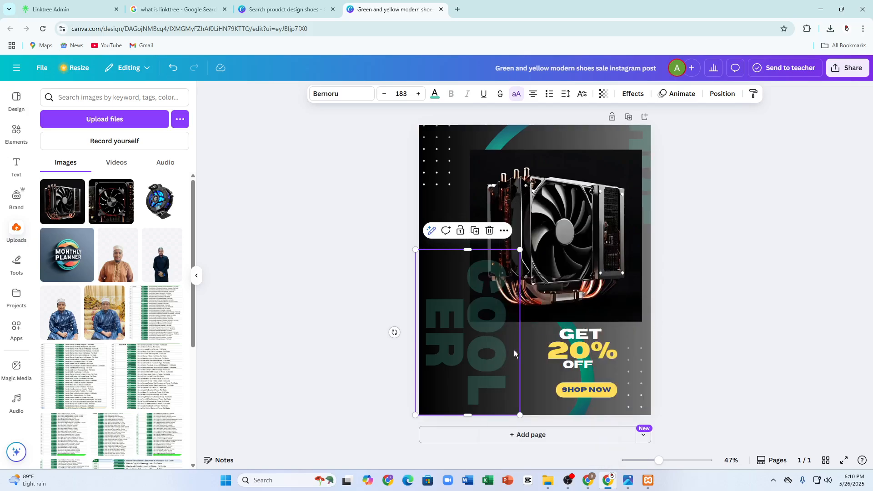
pyautogui.click(320, 292)
# Move the CPU cooler image up into the poster's upper right corner.
pyautogui.moveTo(534, 210); pyautogui.dragTo(546, 184)
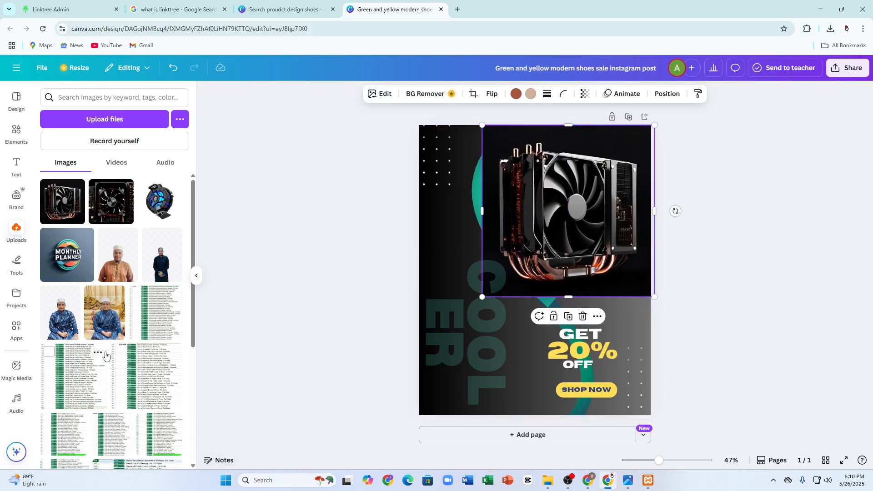
pyautogui.scroll(-10, 91, 350)
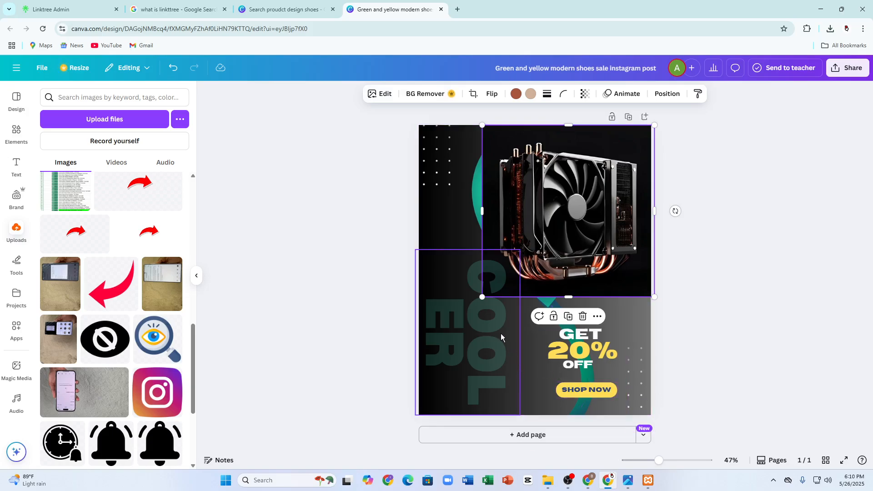
pyautogui.click(595, 338)
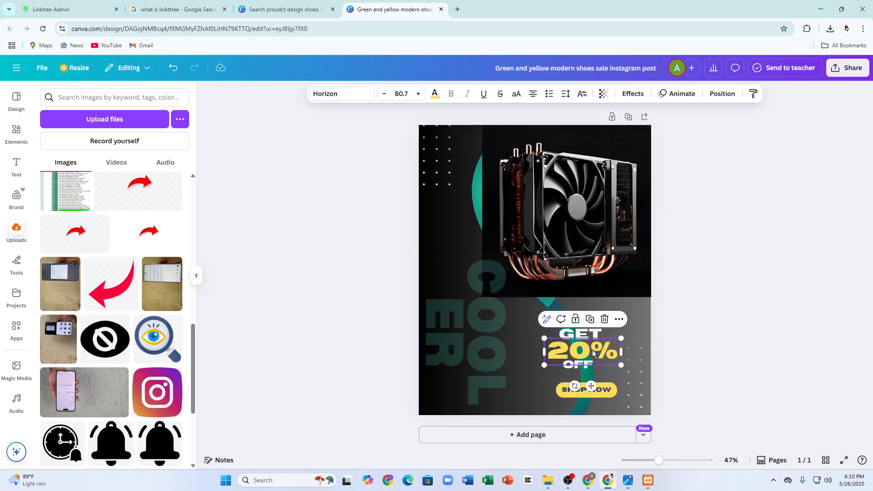
pyautogui.doubleClick(589, 351)
pyautogui.click(586, 366)
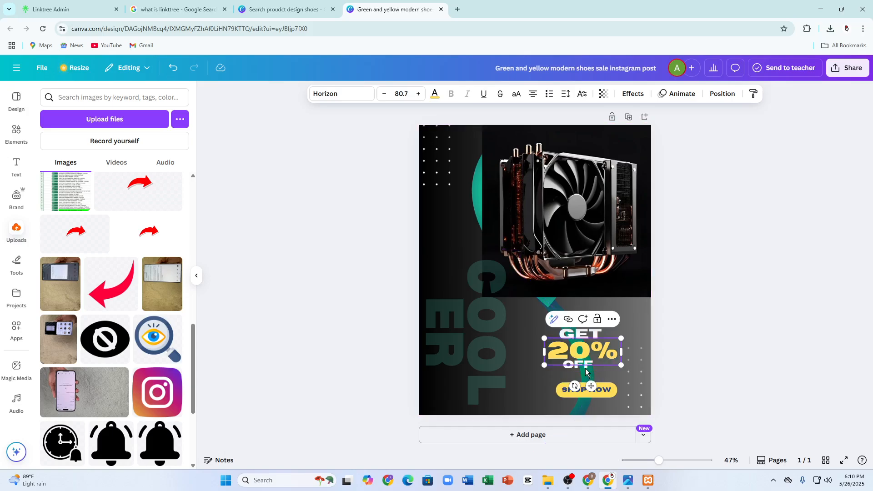
pyautogui.click(484, 373)
pyautogui.click(590, 366)
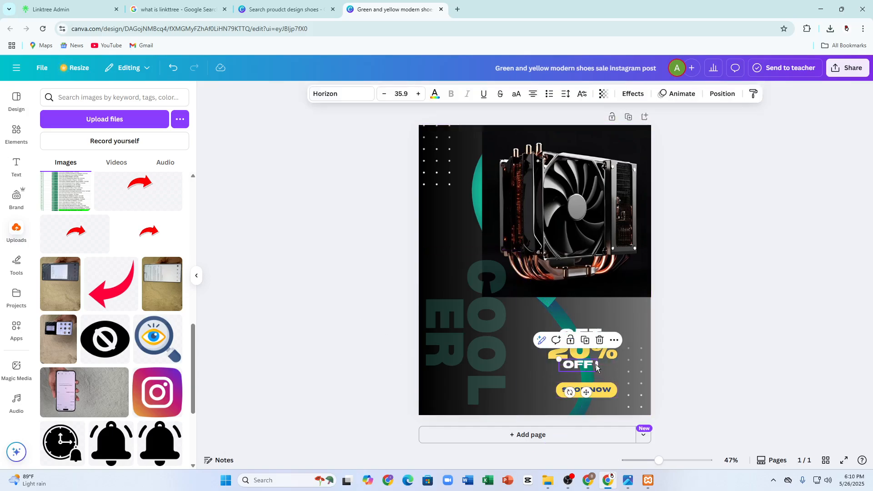
pyautogui.doubleClick(590, 366)
pyautogui.click(696, 342)
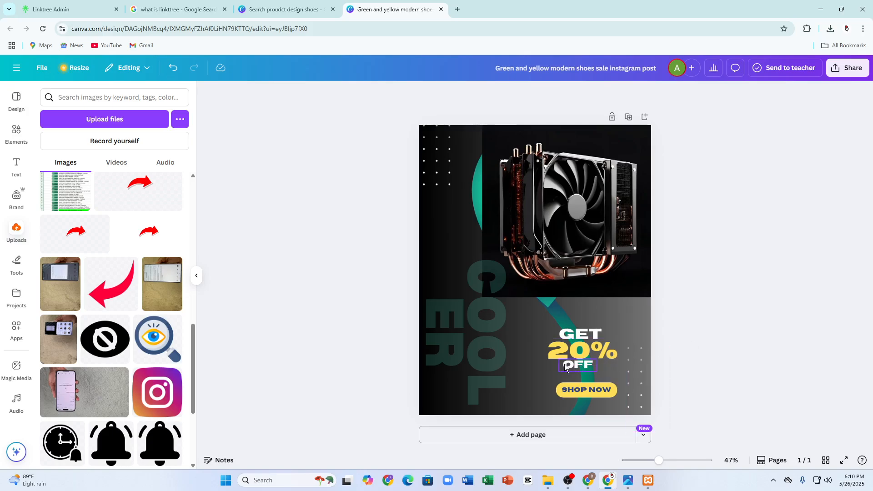
pyautogui.doubleClick(593, 389)
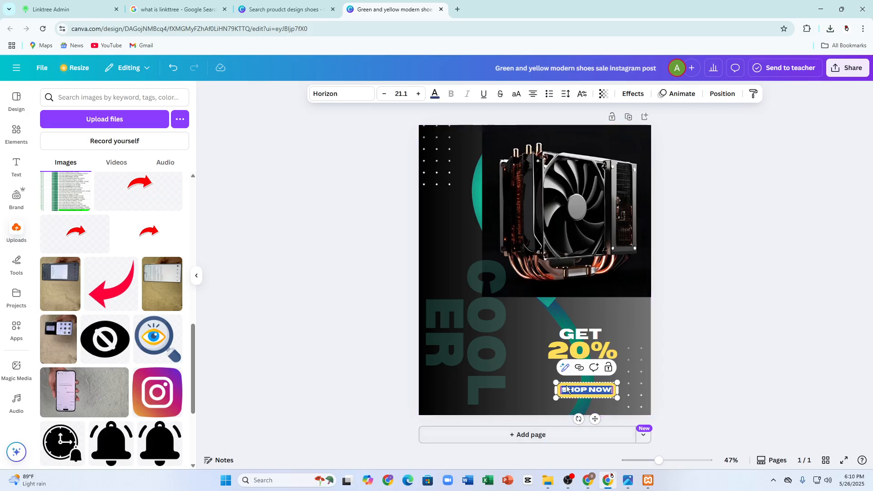
pyautogui.click(678, 349)
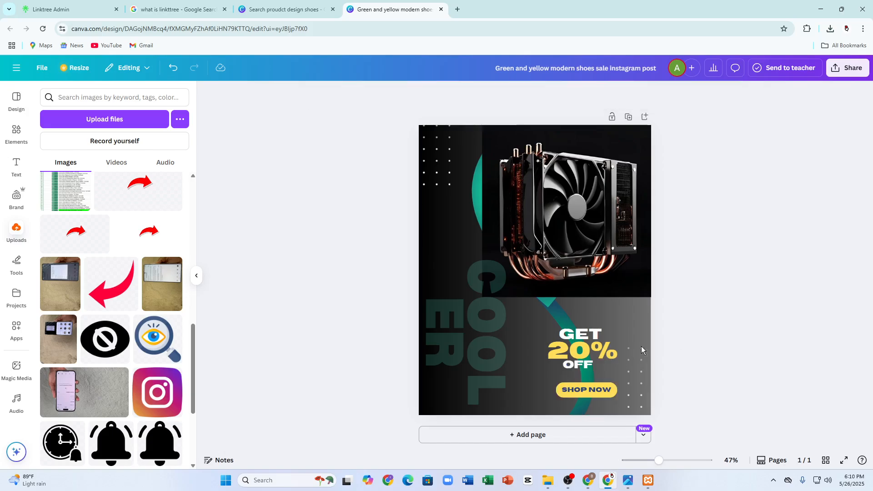
pyautogui.doubleClick(578, 364)
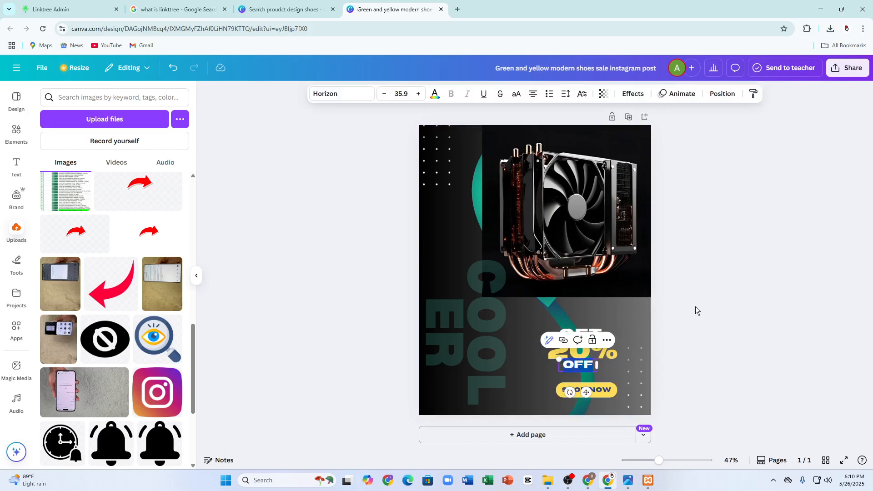
pyautogui.click(697, 383)
# Move the white dot pattern in the poster's upper left corner fully onto the page.
pyautogui.click(473, 188)
pyautogui.click(441, 158)
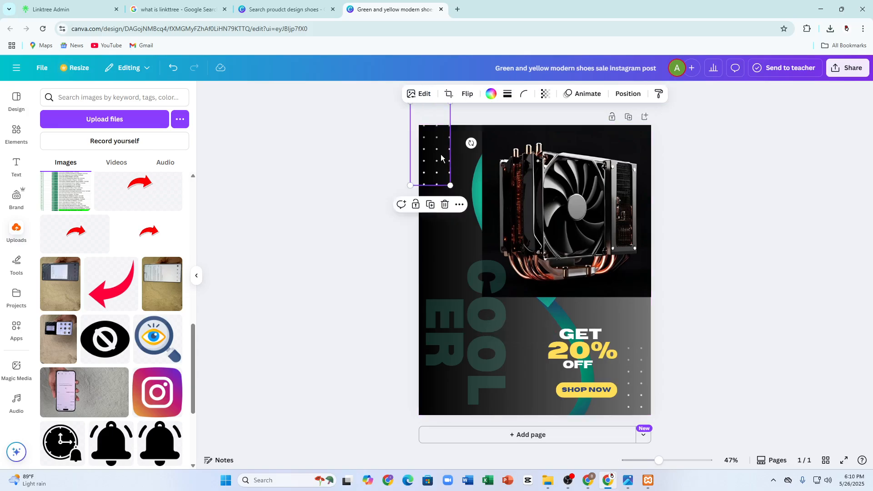
pyautogui.moveTo(440, 158); pyautogui.dragTo(449, 177)
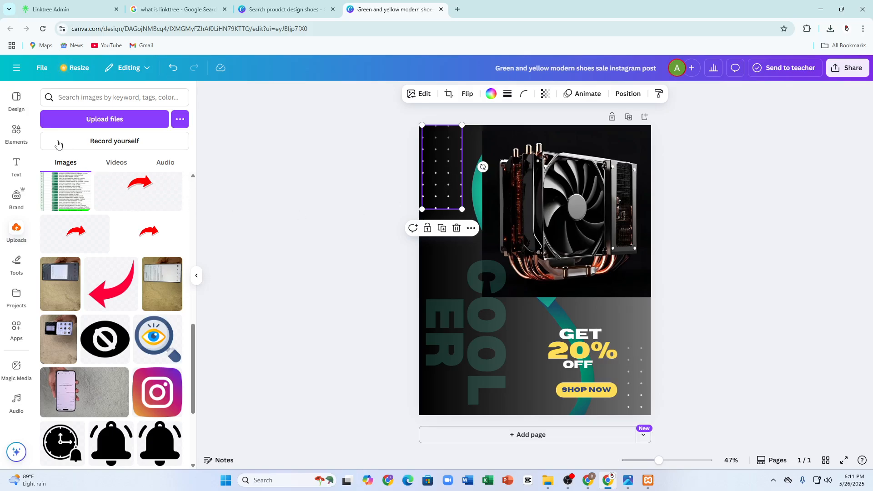
# Search the elements library for star sparkles.
pyautogui.click(16, 132)
pyautogui.click(103, 95)
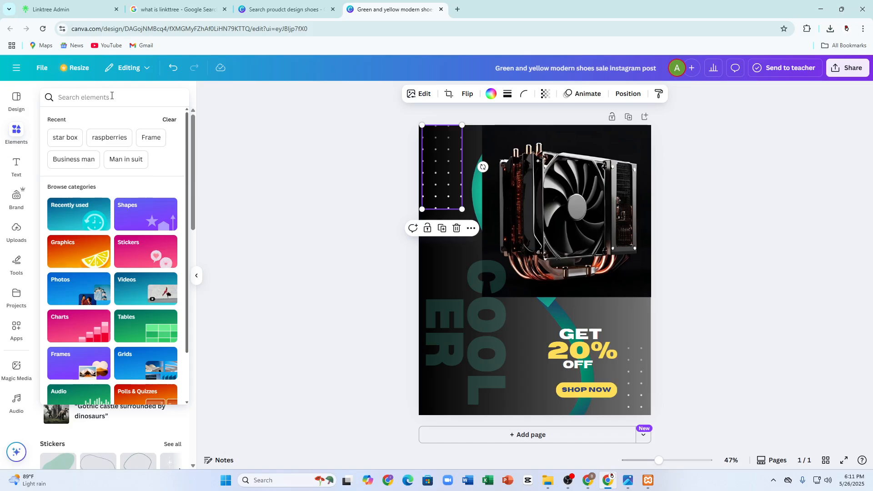
pyautogui.write('star')
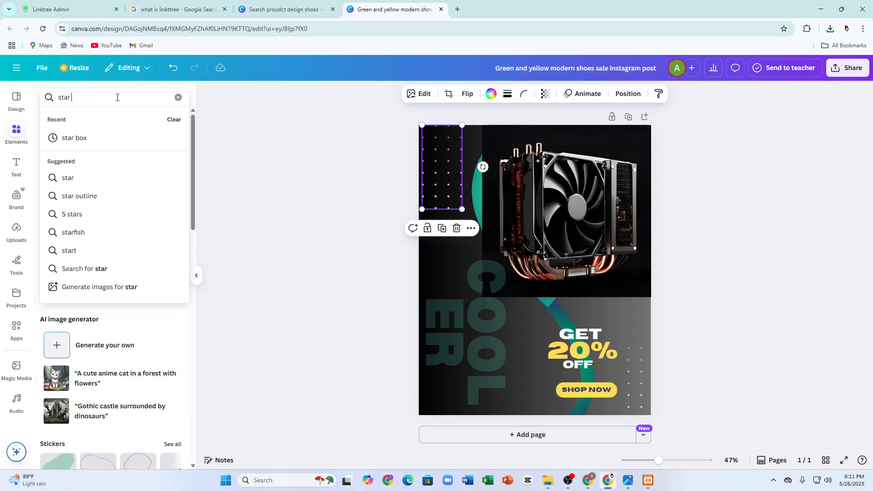
pyautogui.write(' sparkle')
pyautogui.press('BackSpace')
pyautogui.press('BackSpace')
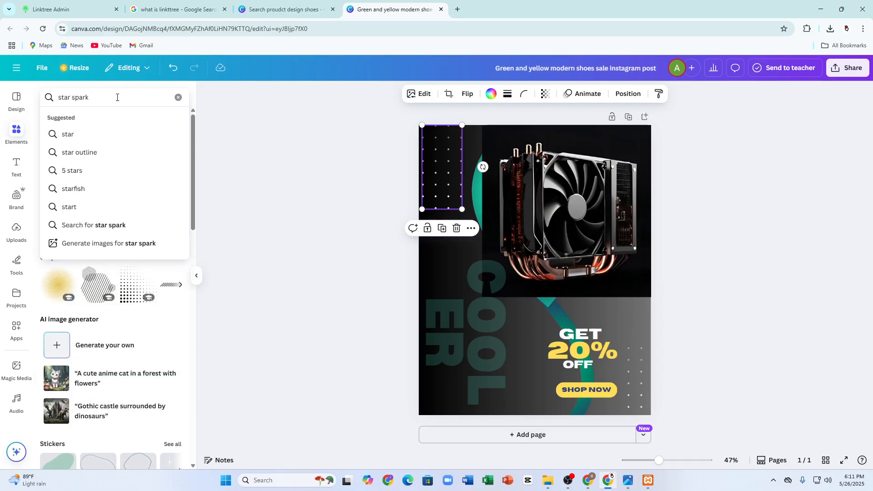
pyautogui.write('les')
pyautogui.press('Return')
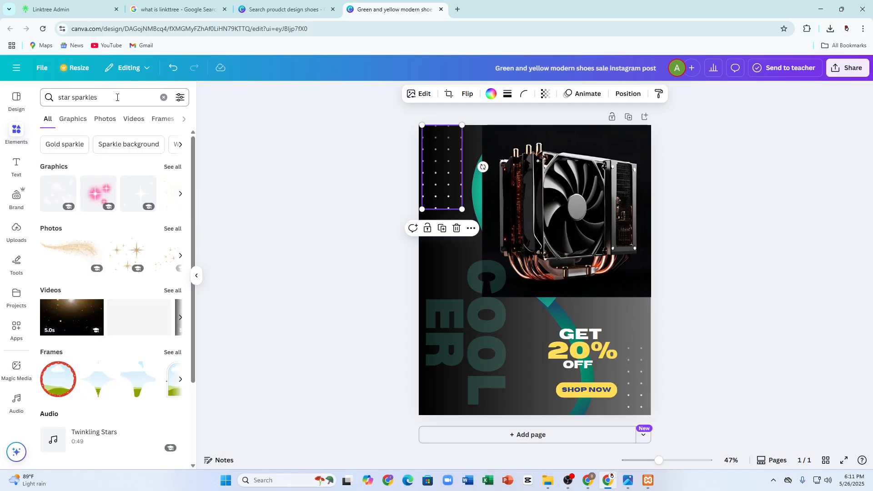
# Try the gold star confetti photo across the middle of the poster, and delete it.
pyautogui.click(72, 119)
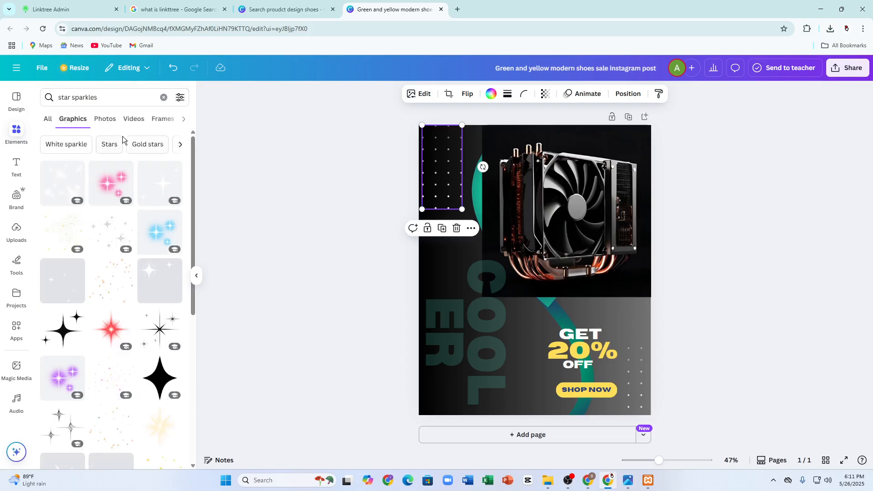
pyautogui.click(111, 121)
pyautogui.click(122, 241)
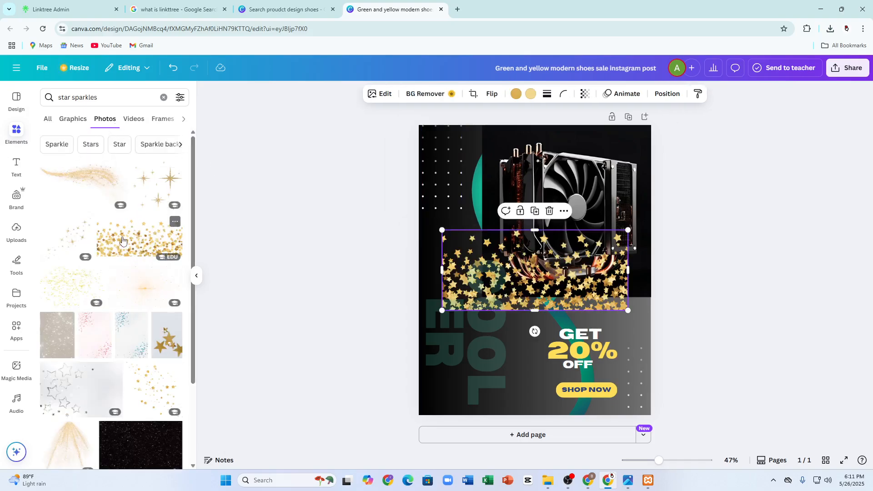
pyautogui.moveTo(539, 268); pyautogui.dragTo(524, 267)
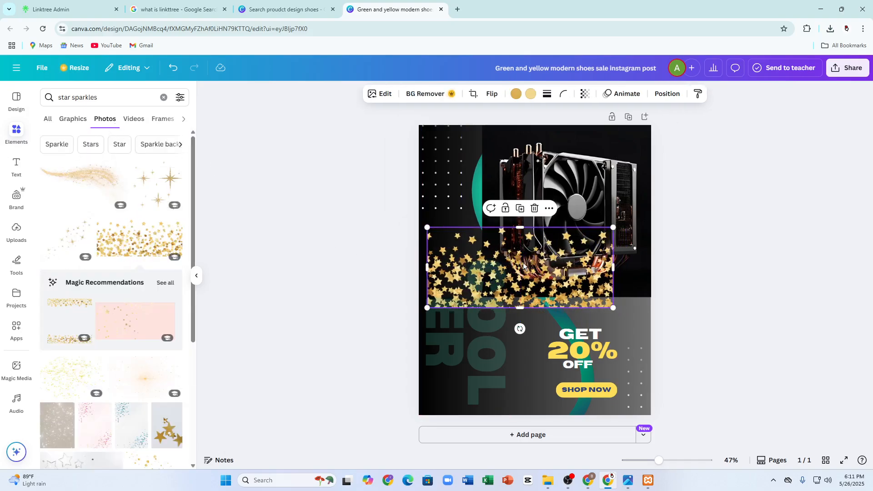
pyautogui.click(535, 209)
# Add the 5-second black and gold sparkle video from the star sparkles results and move it over the poster's upper left area.
pyautogui.scroll(-1, 103, 335)
pyautogui.click(47, 119)
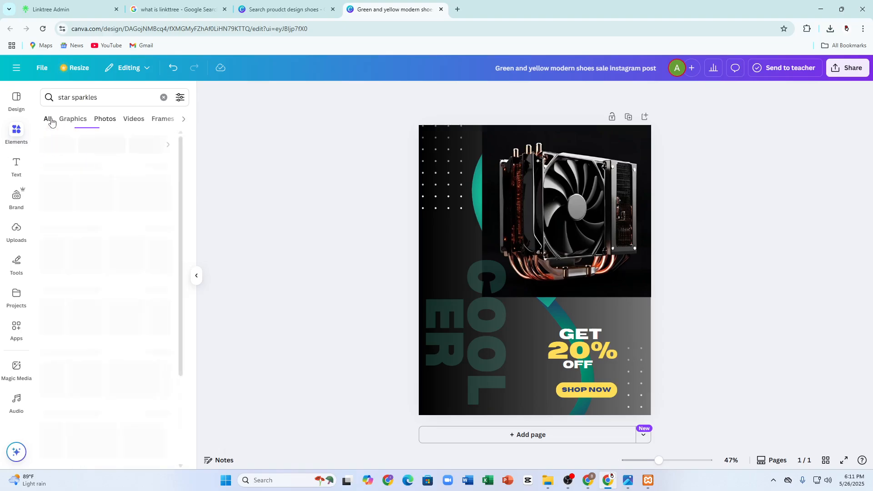
pyautogui.scroll(-3, 76, 247)
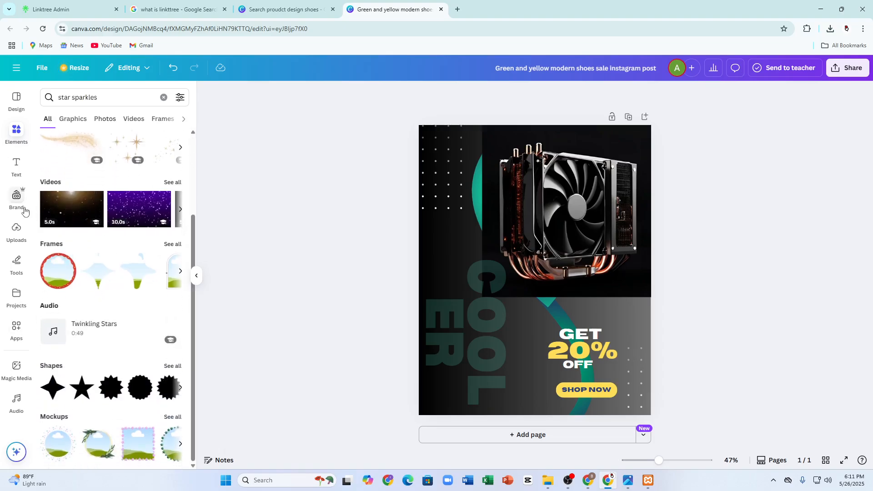
pyautogui.click(89, 211)
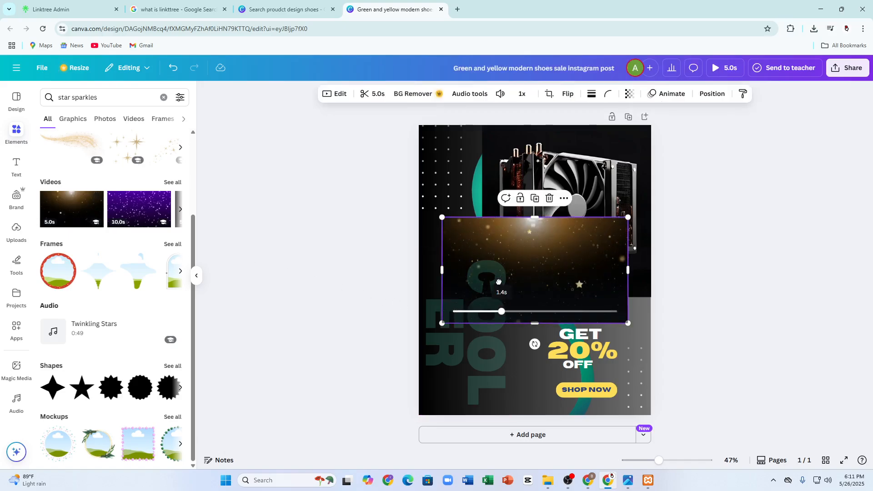
pyautogui.moveTo(511, 262); pyautogui.dragTo(486, 212)
# Send the gold sparkle video to the back, behind the cooler image and the dot pattern.
pyautogui.rightClick(486, 212)
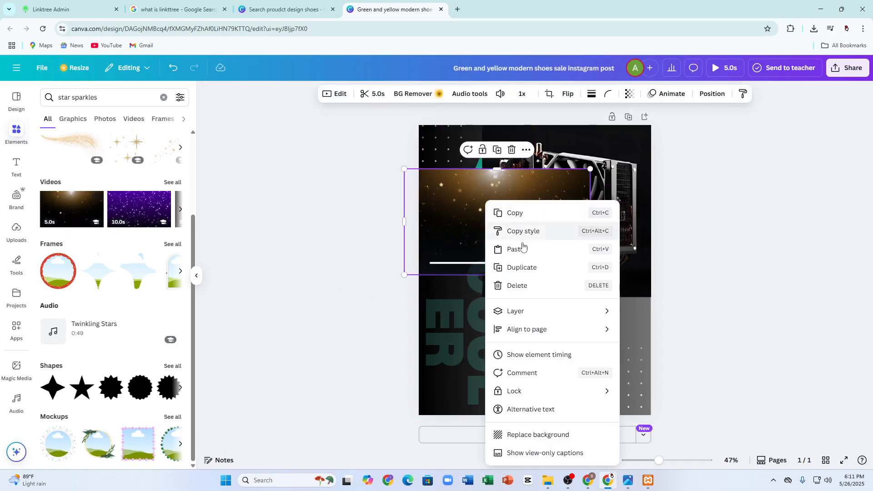
pyautogui.moveTo(583, 323)
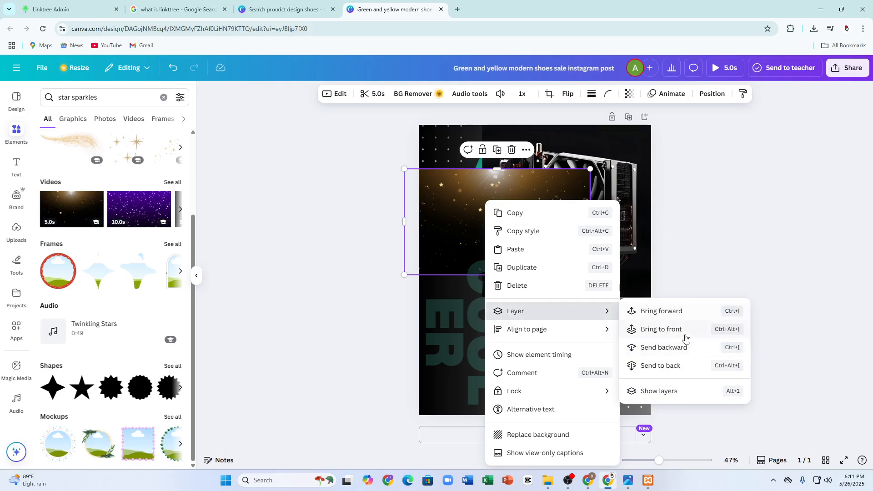
pyautogui.click(673, 366)
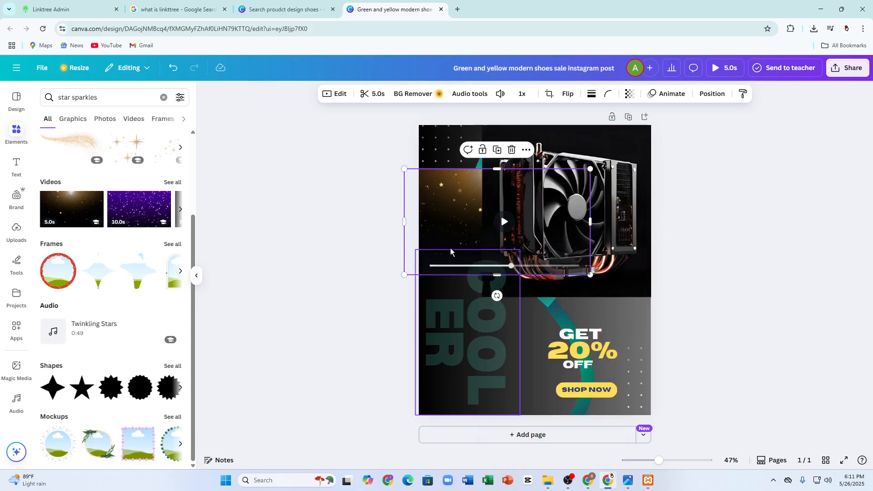
# Reposition the gold sparkle video so it fills the upper left corner of the poster beside the cooler image.
pyautogui.click(507, 224)
pyautogui.moveTo(471, 226); pyautogui.dragTo(424, 232)
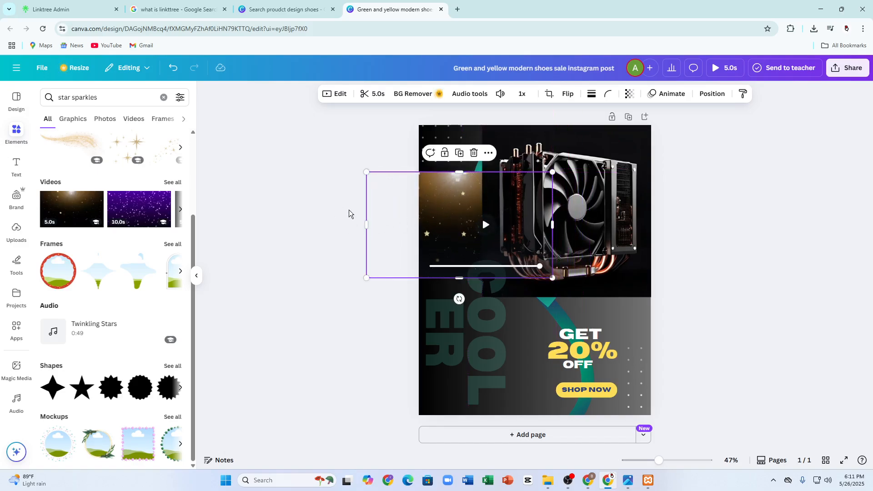
pyautogui.click(335, 222)
pyautogui.moveTo(440, 214); pyautogui.dragTo(444, 153)
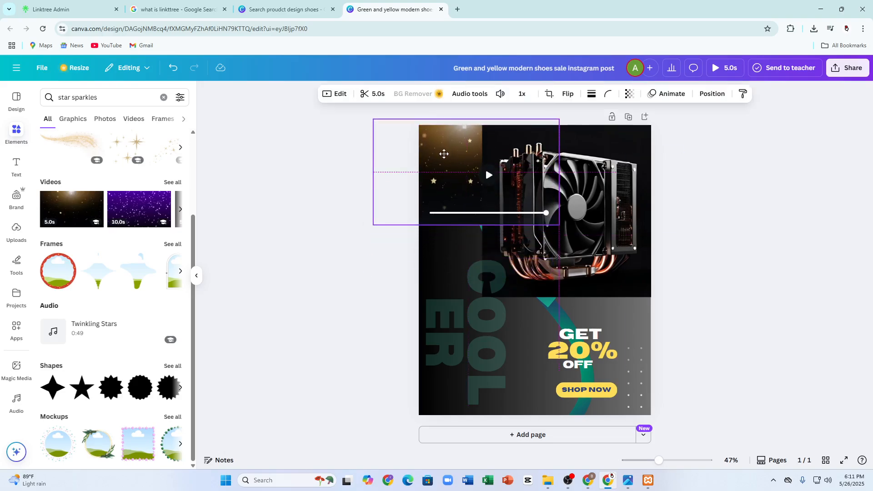
pyautogui.click(351, 219)
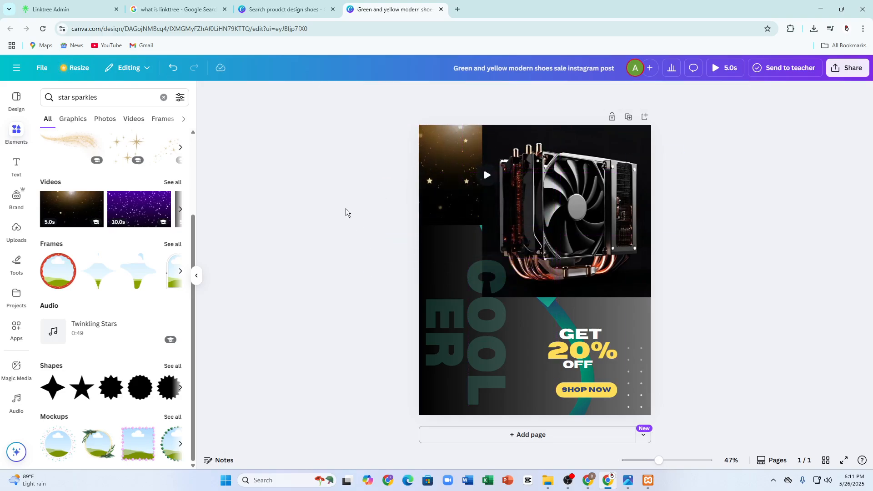
# Add the four-pointed pixel star frame from the star sparkles results, move it to the poster's left side above COOLER, and shrink it.
pyautogui.click(88, 266)
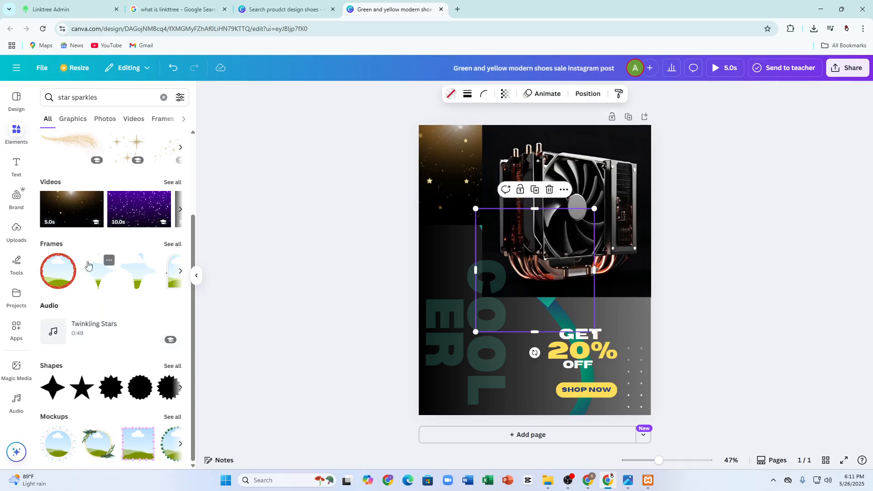
pyautogui.moveTo(482, 263); pyautogui.dragTo(431, 256)
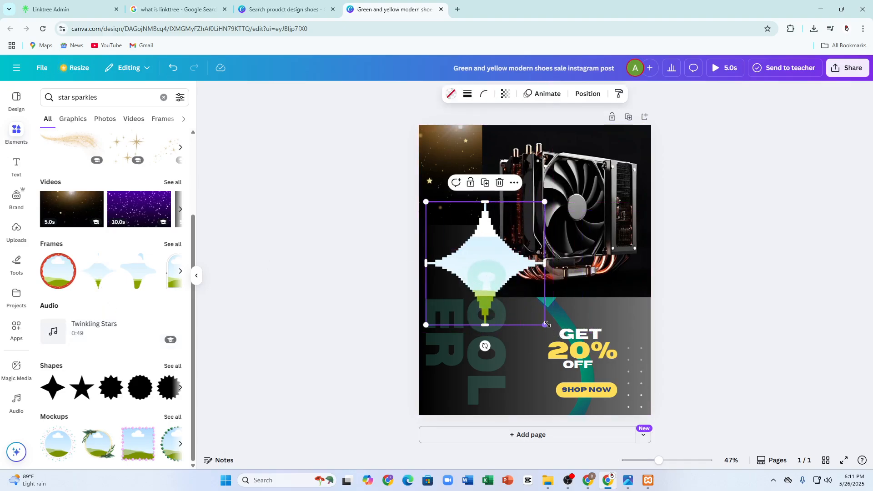
pyautogui.moveTo(546, 325); pyautogui.dragTo(503, 280)
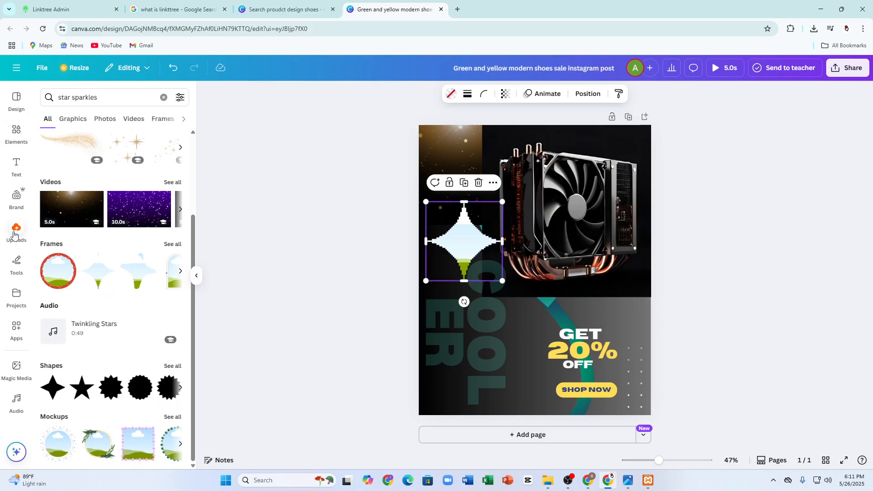
# Fill the star frame with the uploaded copper-pipe cooler image, enlarge it, and place it over the lower edge of the sparkle video.
pyautogui.click(14, 235)
pyautogui.scroll(15, 103, 240)
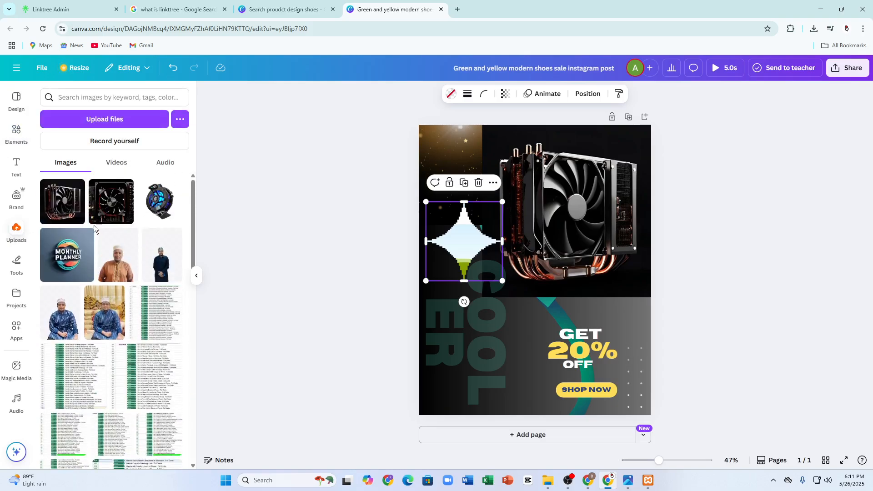
pyautogui.moveTo(64, 201); pyautogui.dragTo(462, 245)
pyautogui.scroll(-6, 182, 323)
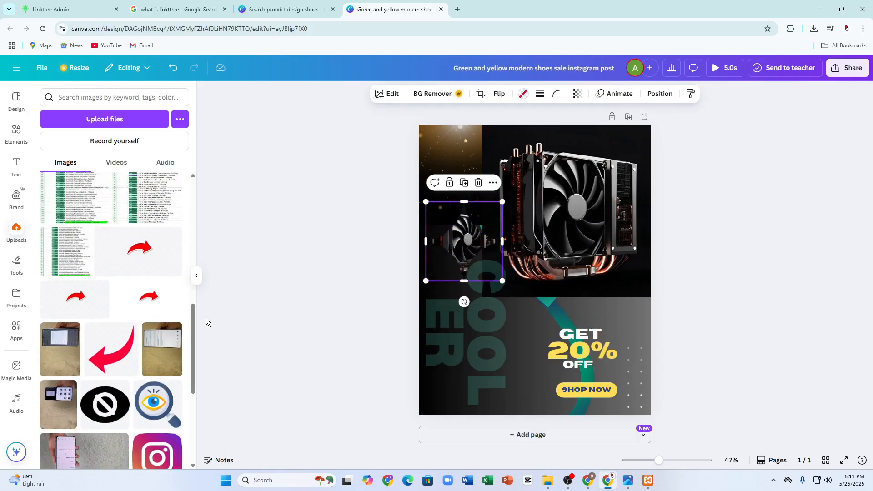
pyautogui.moveTo(502, 281); pyautogui.dragTo(541, 319)
pyautogui.moveTo(479, 273); pyautogui.dragTo(455, 229)
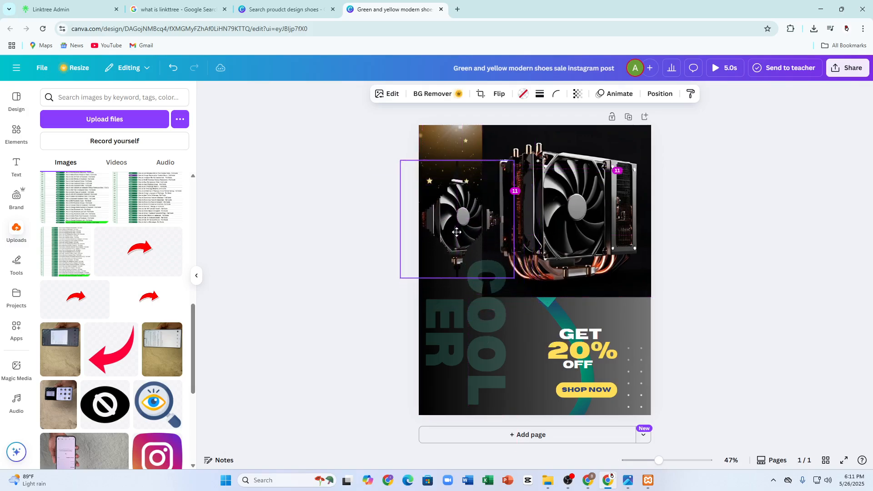
pyautogui.click(321, 225)
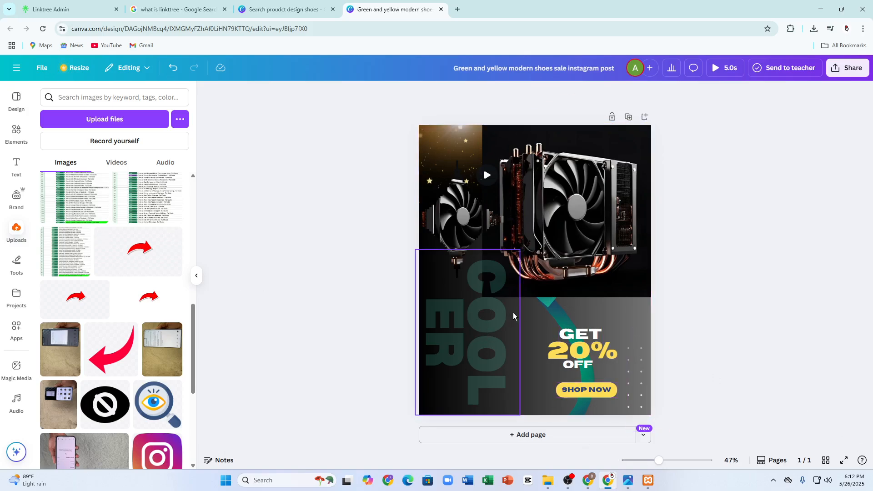
# Add a second page to the design after the cooler poster.
pyautogui.click(529, 436)
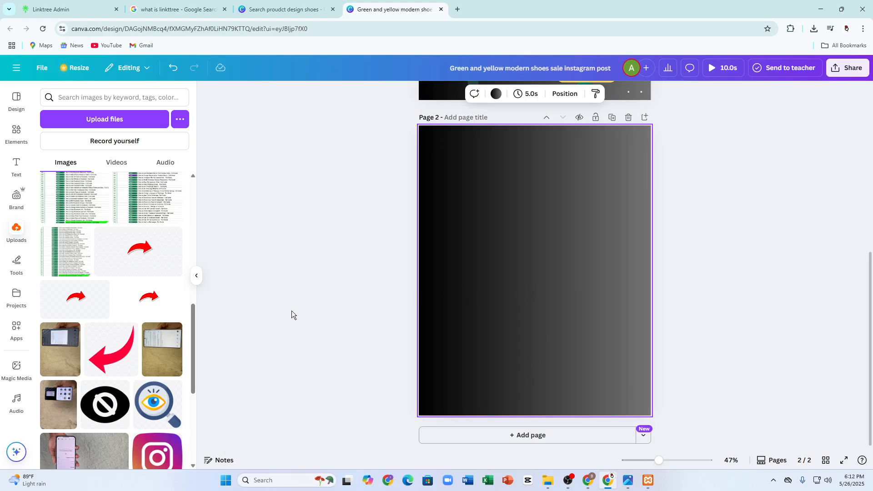
pyautogui.click(12, 232)
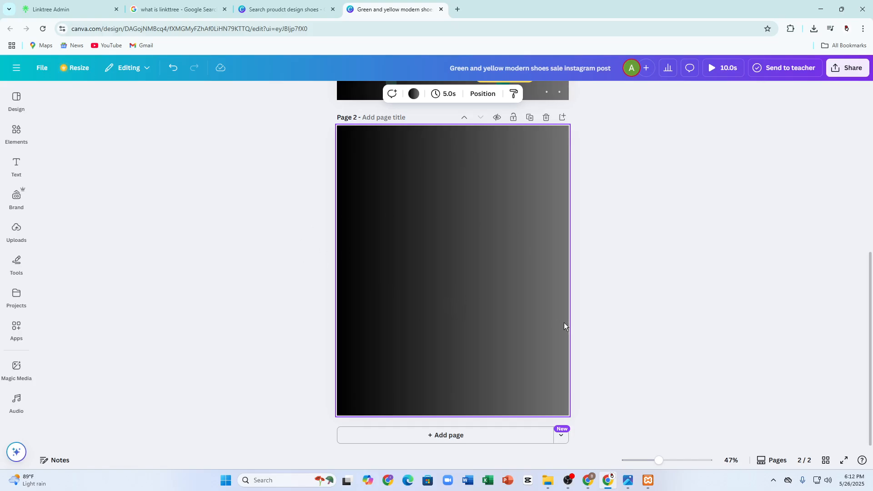
# Try the "financial STRATEGY" font combination on page 2, and delete it.
pyautogui.click(11, 167)
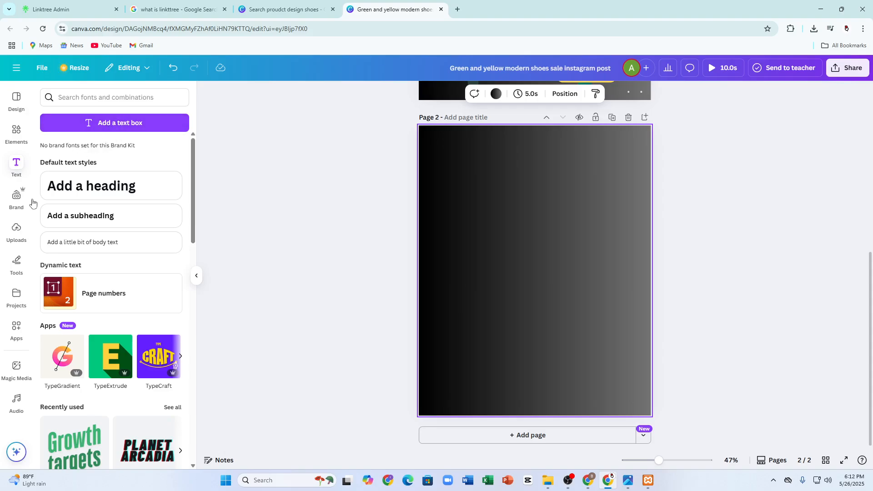
pyautogui.scroll(-6, 142, 311)
pyautogui.click(142, 311)
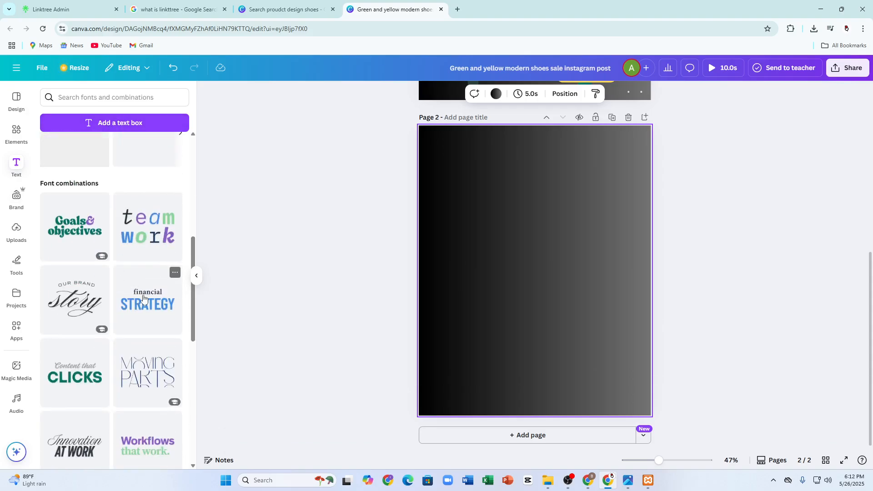
pyautogui.moveTo(487, 234); pyautogui.dragTo(501, 249)
pyautogui.click(589, 228)
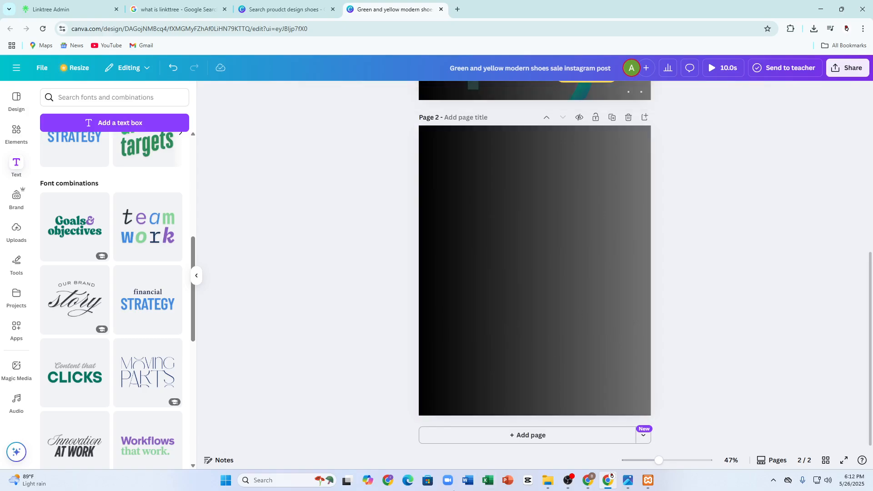
pyautogui.click(16, 328)
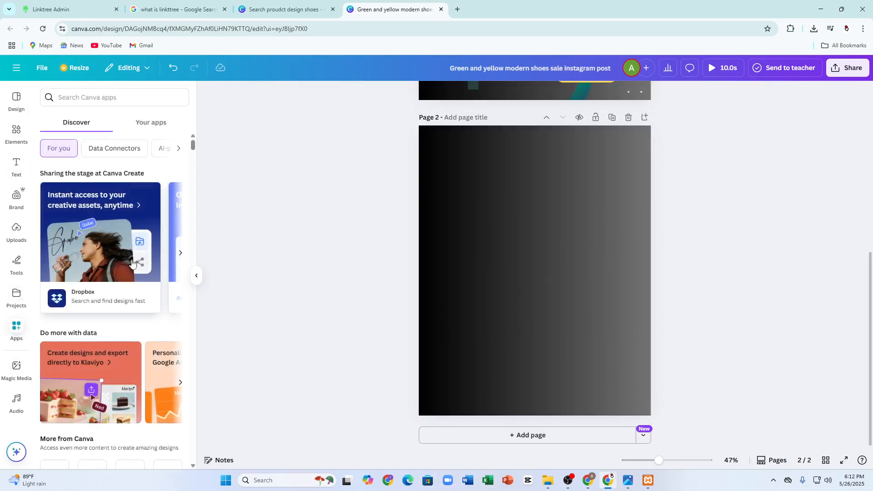
pyautogui.scroll(-1, 129, 350)
pyautogui.scroll(-5, 123, 337)
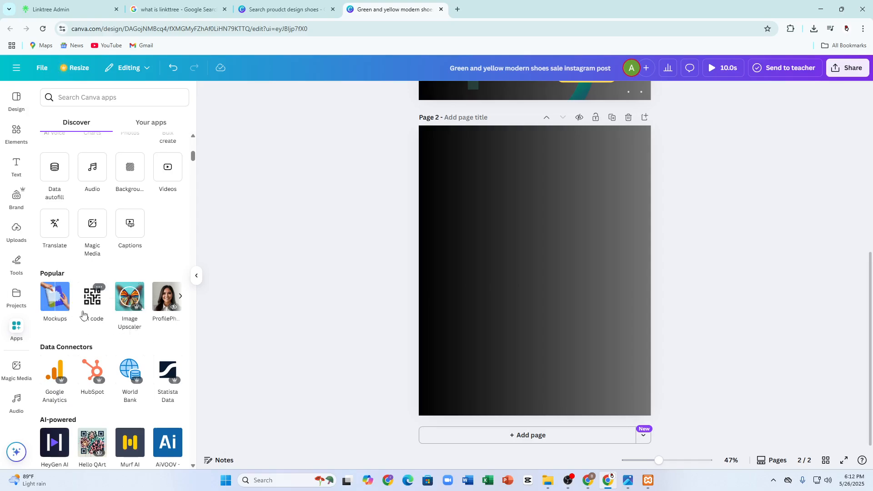
# Generate Magic Media images from the prompt "hd ultra 4k animated pc coolers".
pyautogui.click(23, 367)
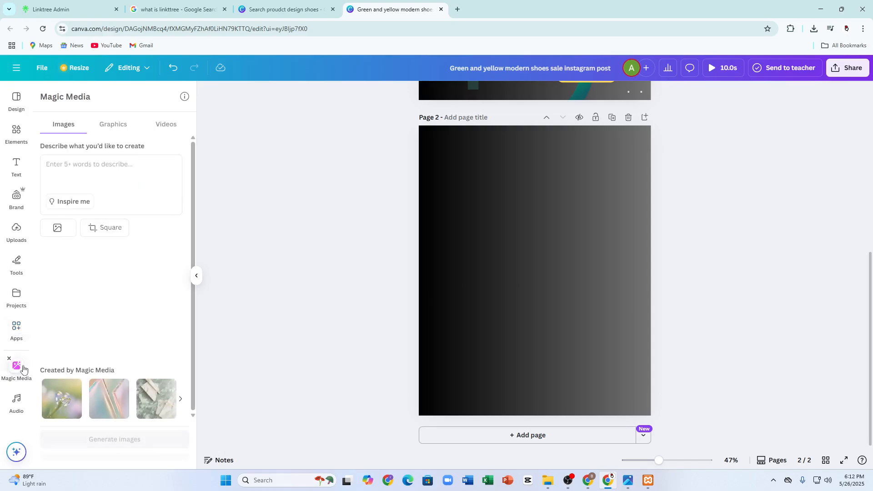
pyautogui.click(107, 169)
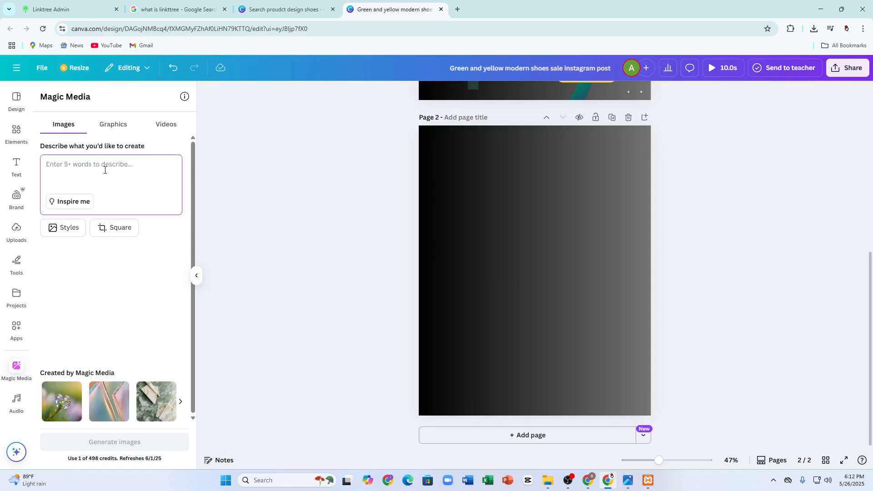
pyautogui.write('animated  pc coolers')
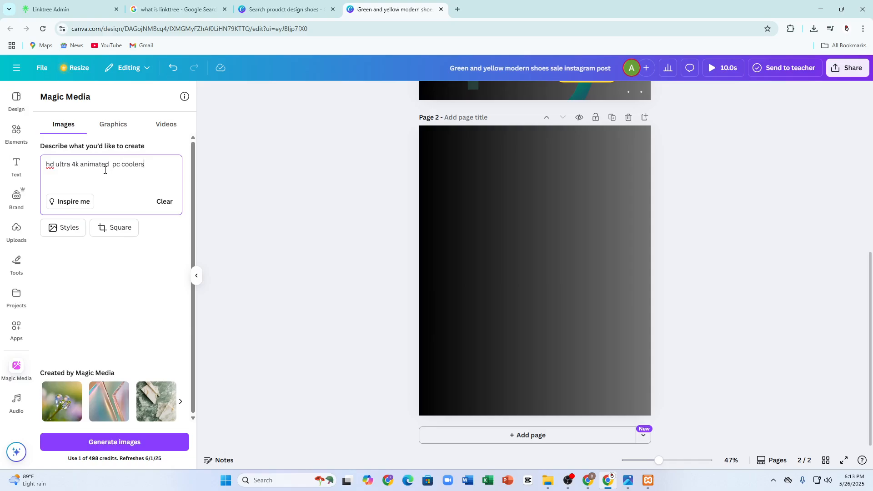
pyautogui.press('Return')
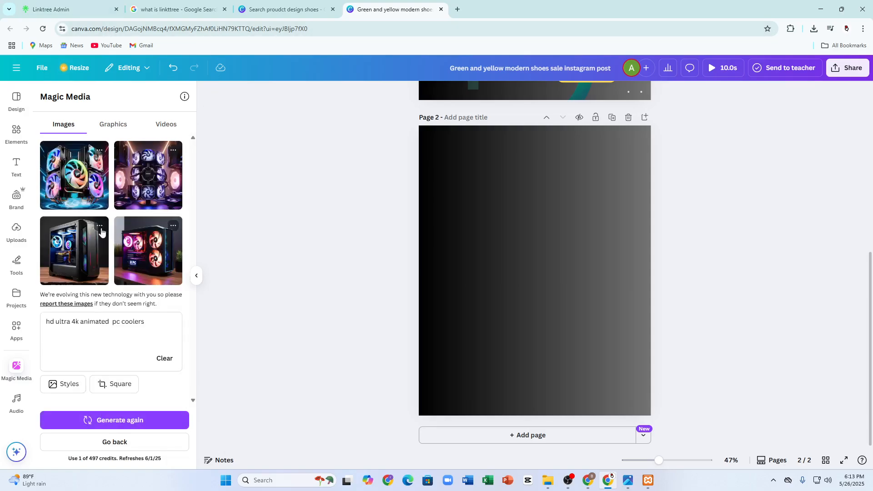
# Place the generated rainbow cooler image in page 2's upper left corner and the pink-lit PC image in its lower right corner.
pyautogui.click(60, 190)
pyautogui.moveTo(513, 279); pyautogui.dragTo(466, 201)
pyautogui.click(149, 251)
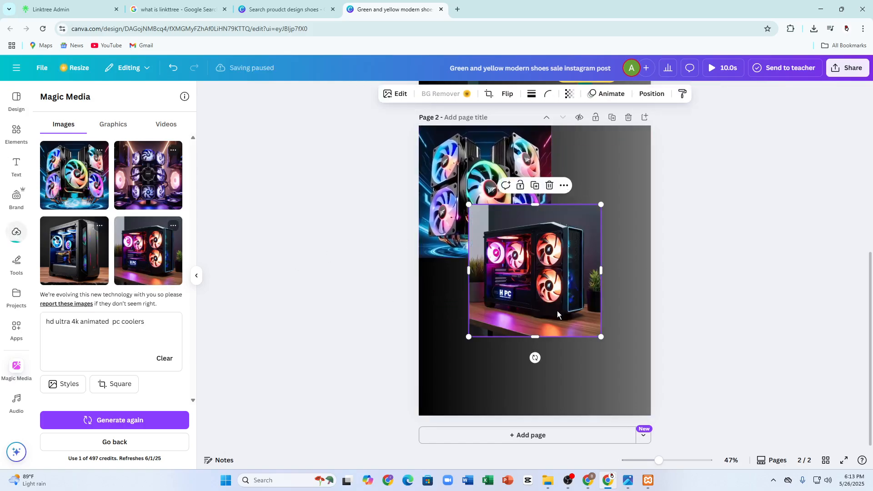
pyautogui.moveTo(561, 300); pyautogui.dragTo(615, 377)
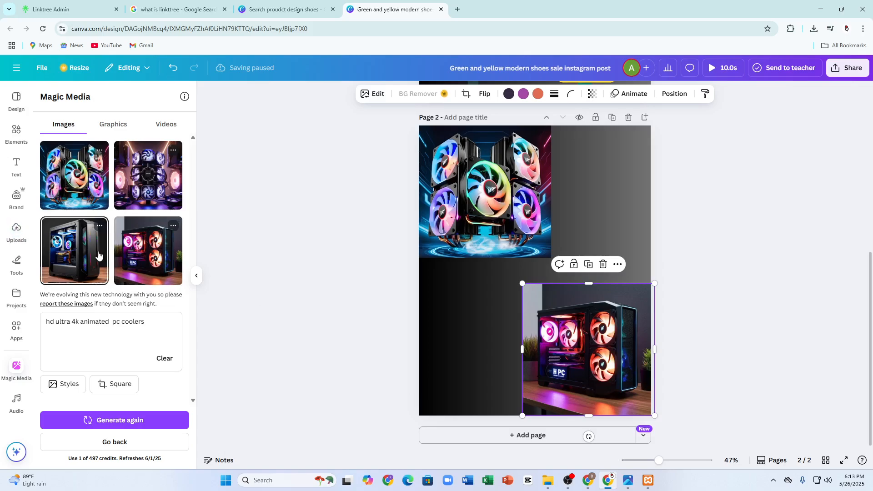
# Add the generated black PC tower image, shrink it, and place it in page 2's lower left corner beside the pink-lit PC.
pyautogui.click(74, 250)
pyautogui.moveTo(508, 292); pyautogui.dragTo(468, 348)
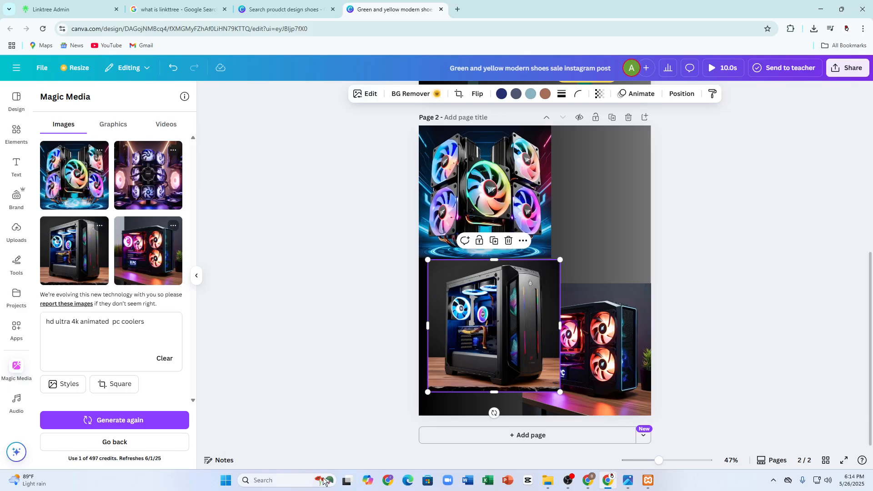
pyautogui.moveTo(454, 322); pyautogui.dragTo(437, 338)
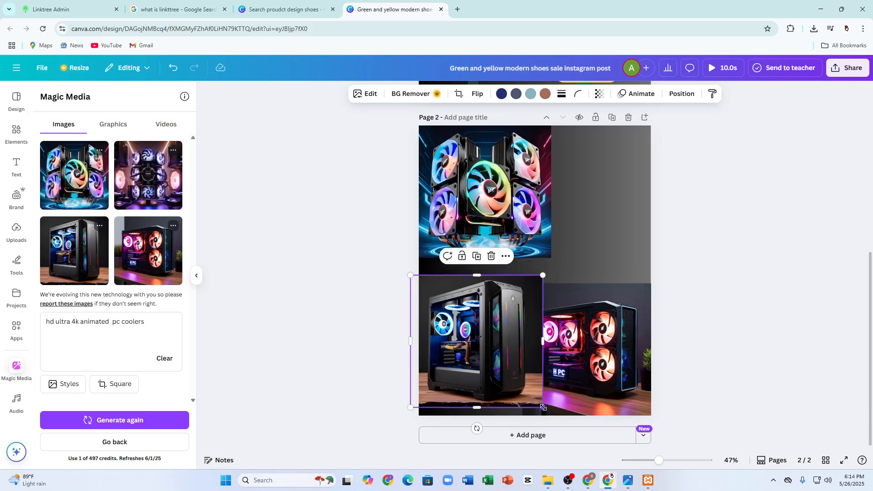
pyautogui.moveTo(544, 407); pyautogui.dragTo(515, 381)
pyautogui.moveTo(480, 328); pyautogui.dragTo(484, 361)
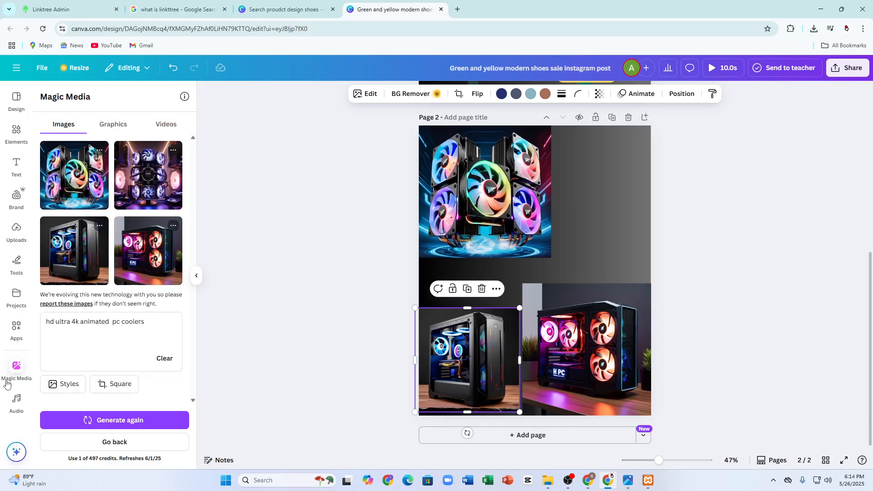
# Generate an AI voiceover saying "BUY THIS NOW" with the English (United States) voice Ralph for page 2.
pyautogui.click(15, 400)
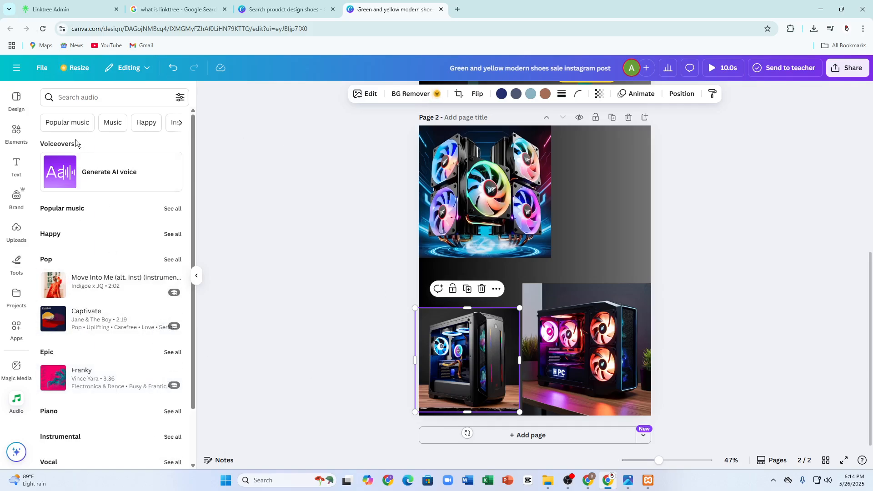
pyautogui.click(113, 172)
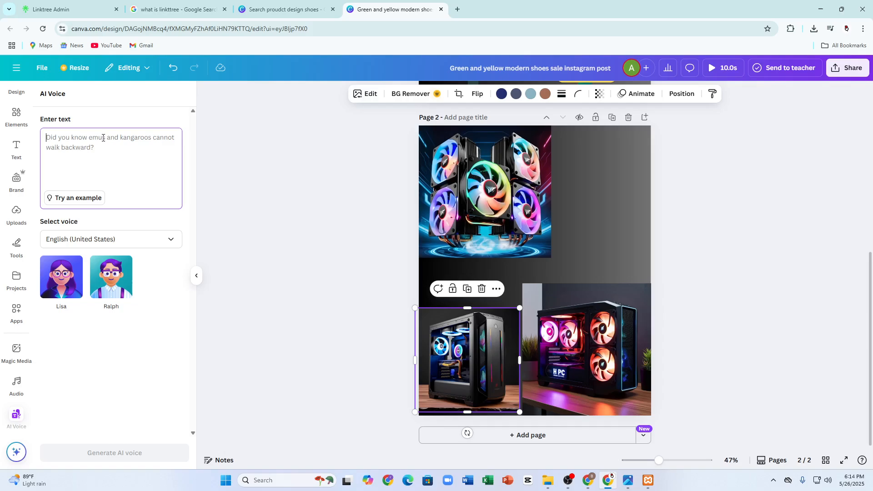
pyautogui.write('BUY THIS NOW')
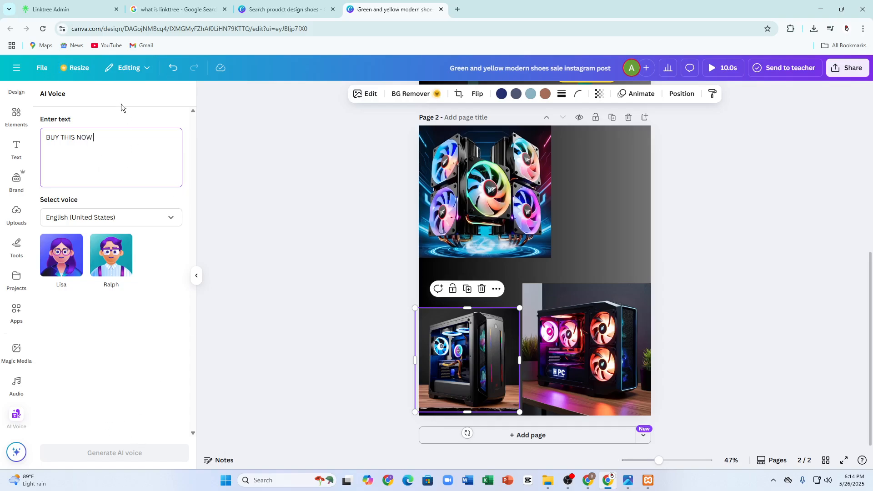
pyautogui.click(114, 248)
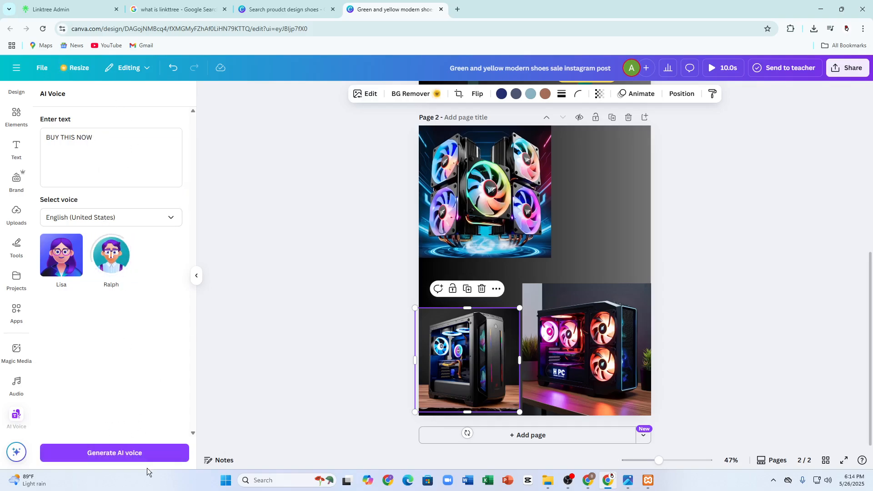
pyautogui.click(136, 449)
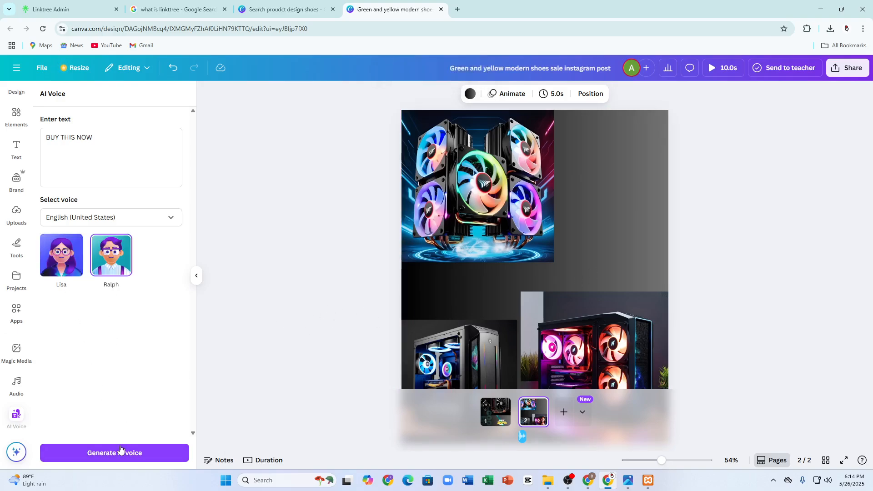
# Generate the same voiceover a second time, and delete the duplicate audio track under page 2.
pyautogui.click(121, 452)
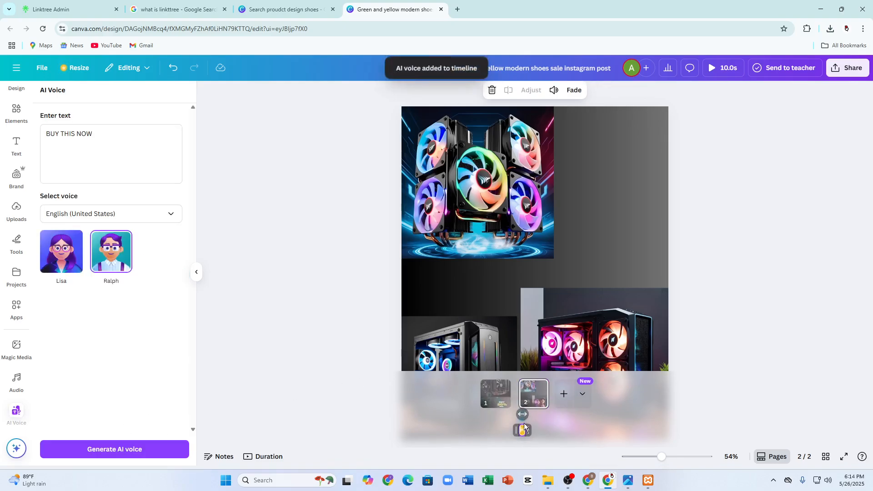
pyautogui.click(541, 403)
pyautogui.click(524, 417)
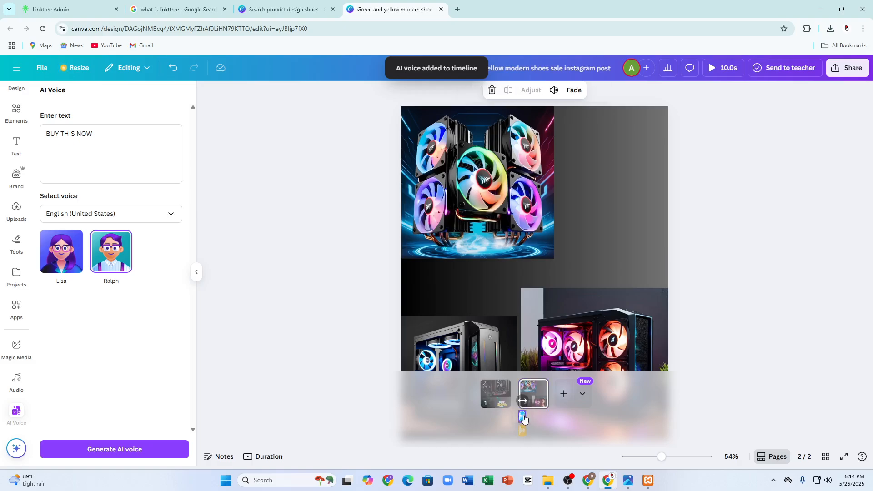
pyautogui.moveTo(529, 417); pyautogui.dragTo(544, 418)
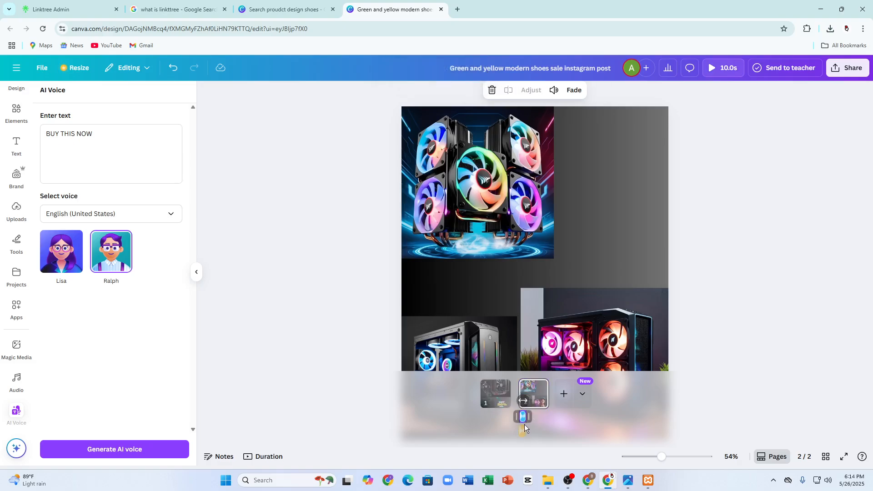
pyautogui.click(524, 425)
pyautogui.click(523, 429)
pyautogui.rightClick(523, 430)
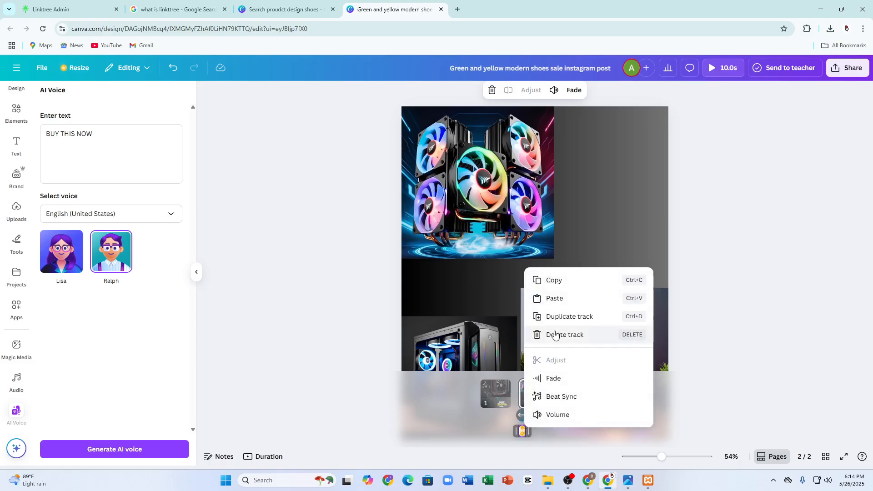
pyautogui.click(556, 334)
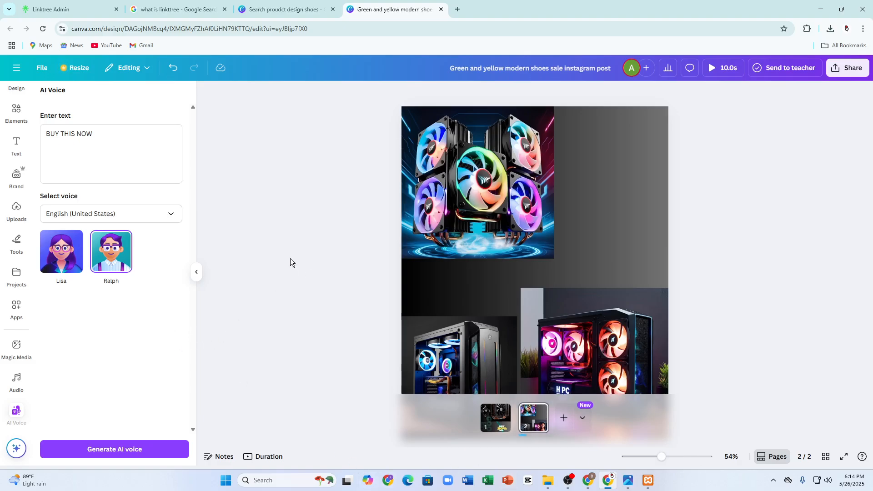
pyautogui.scroll(1, 411, 248)
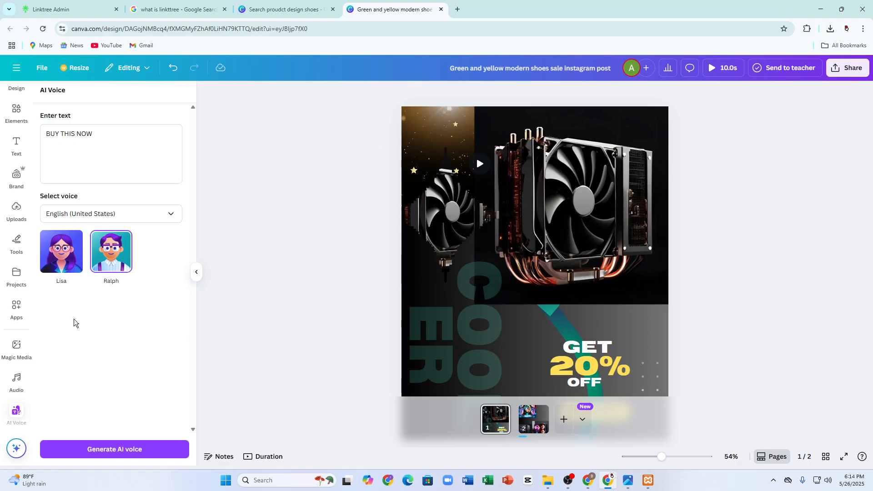
pyautogui.click(16, 145)
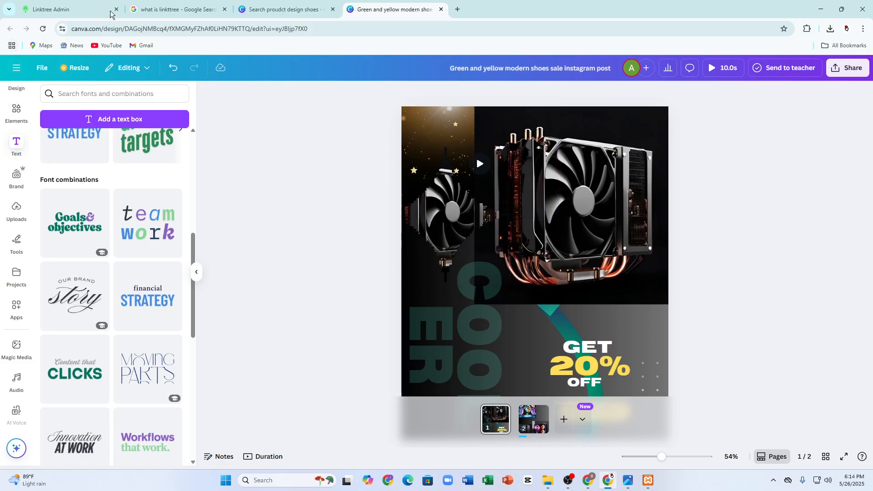
# Go to the Canva home page and open the existing Blue Ivory Bold Shoes Product design with the EMPOWER YOUR STRIDE heading.
pyautogui.click(261, 8)
pyautogui.click(31, 118)
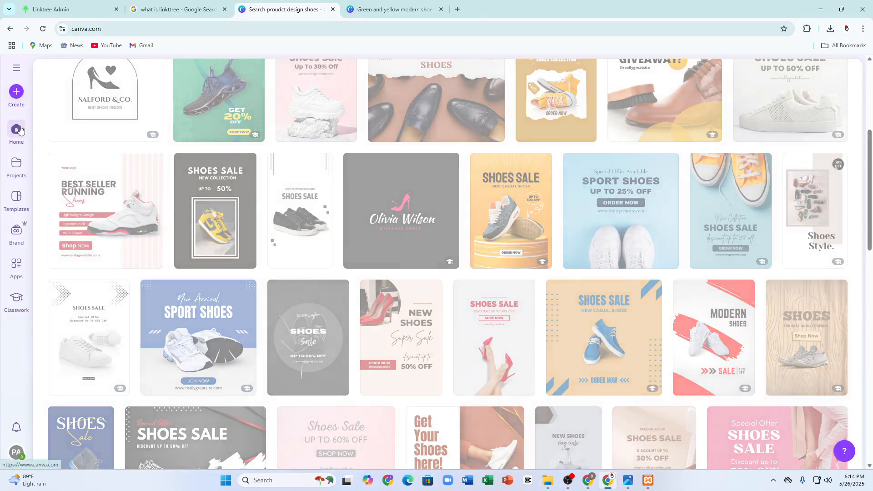
pyautogui.click(17, 131)
pyautogui.click(216, 326)
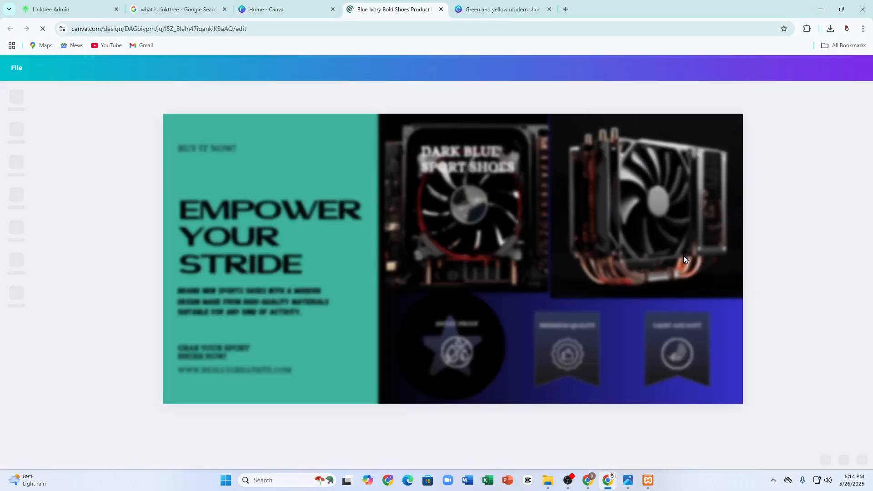